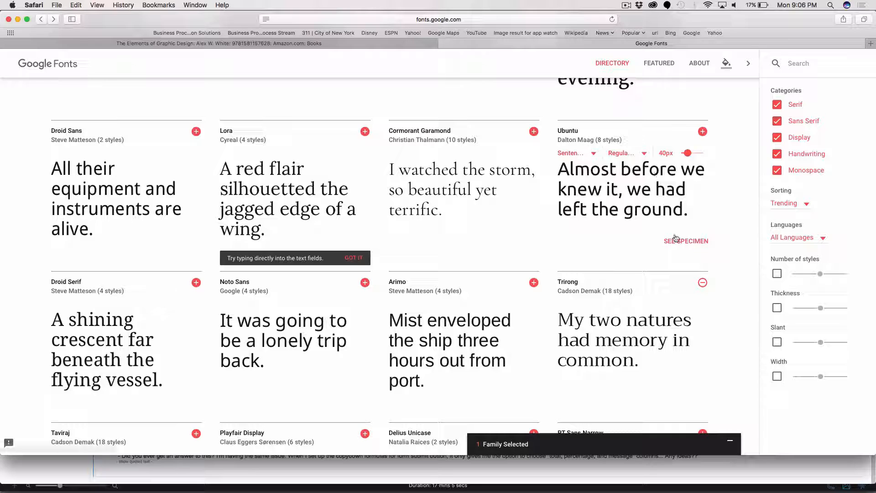
From the Ubuntu specimen page, add Ubuntu to the selected font families and remove Trirong from the selection.
click(675, 241)
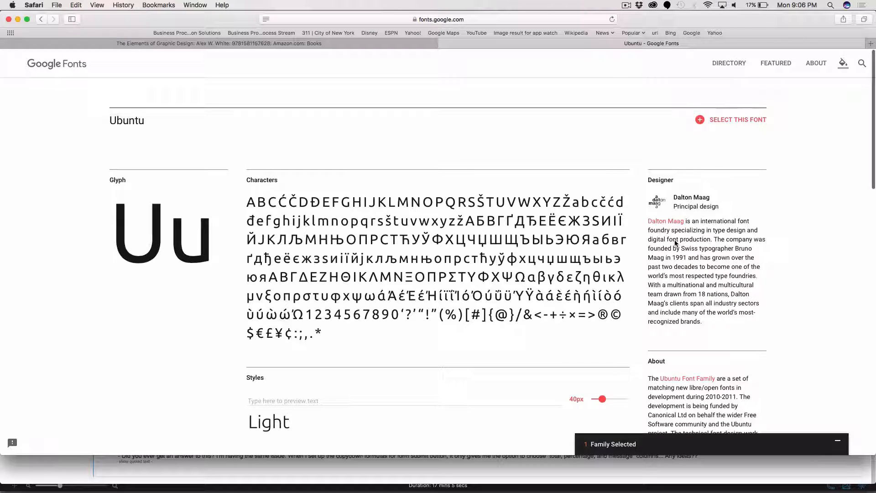
click(727, 121)
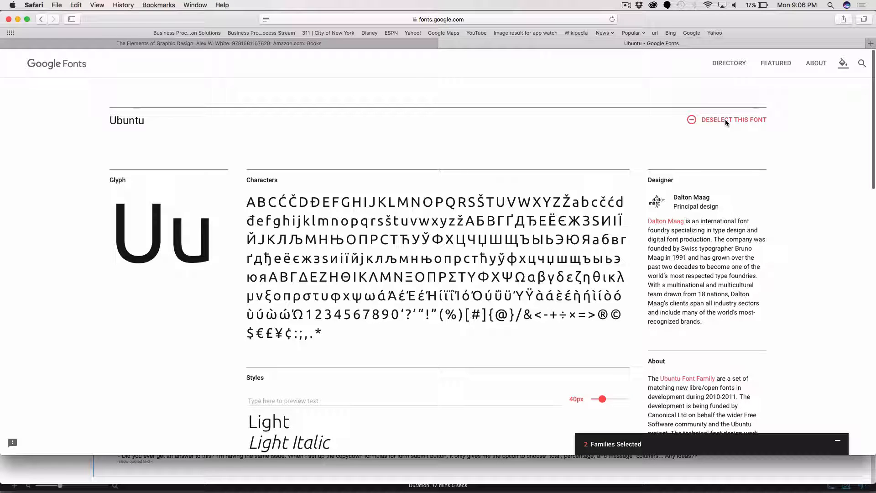
click(587, 446)
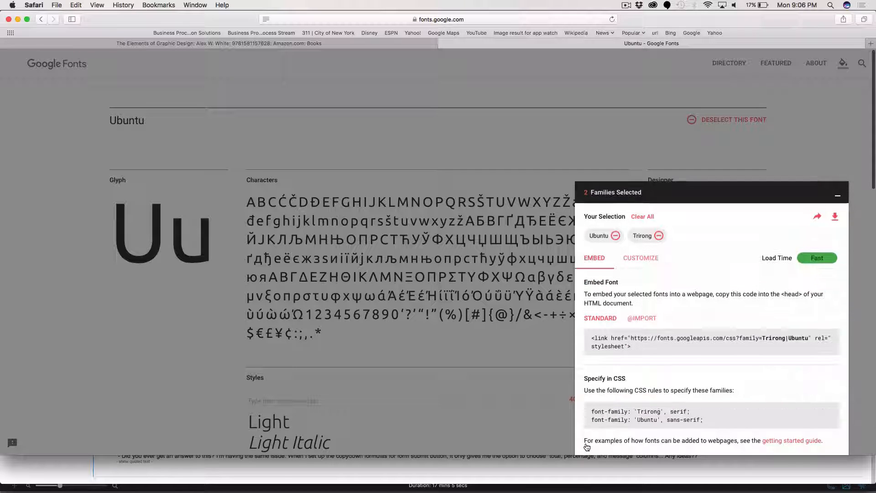
scroll(653, 333, down, 3)
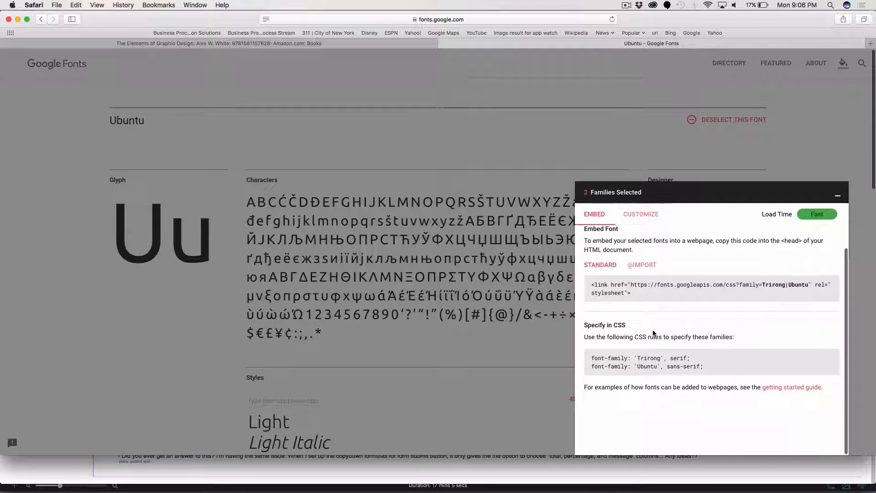
scroll(653, 333, up, 3)
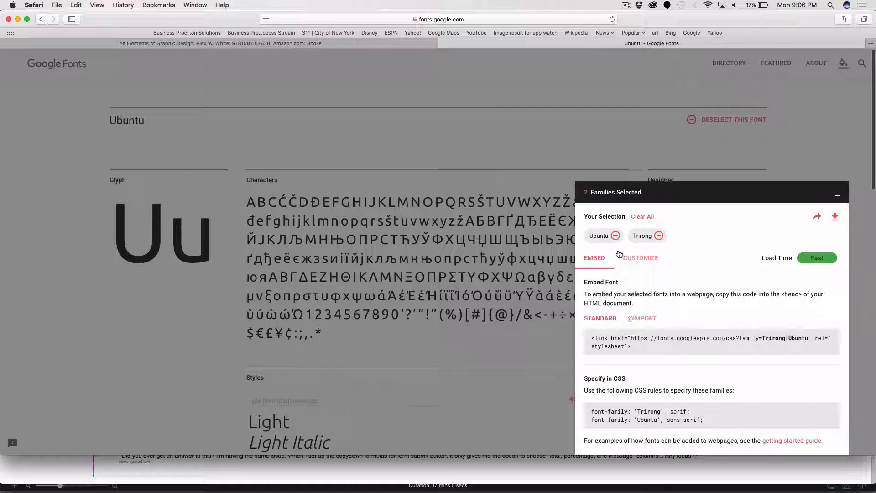
click(660, 236)
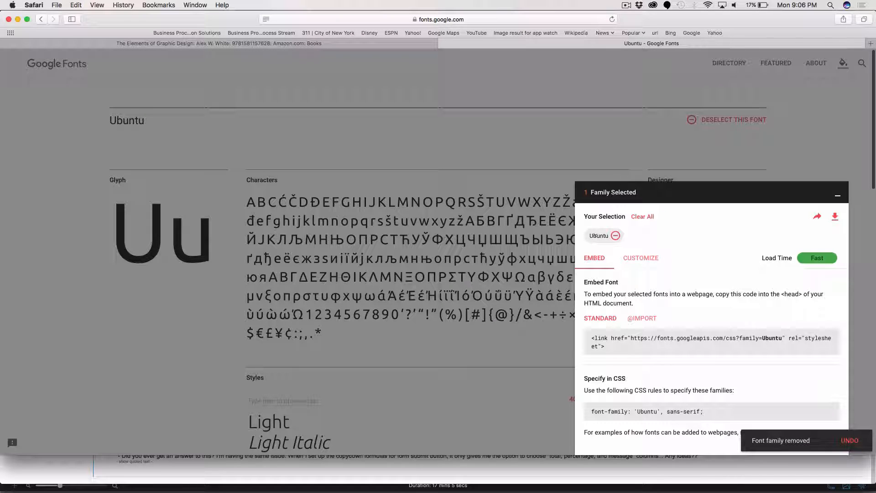
Download the selected Ubuntu family and expand its folder in the Downloads folder in Finder.
click(835, 216)
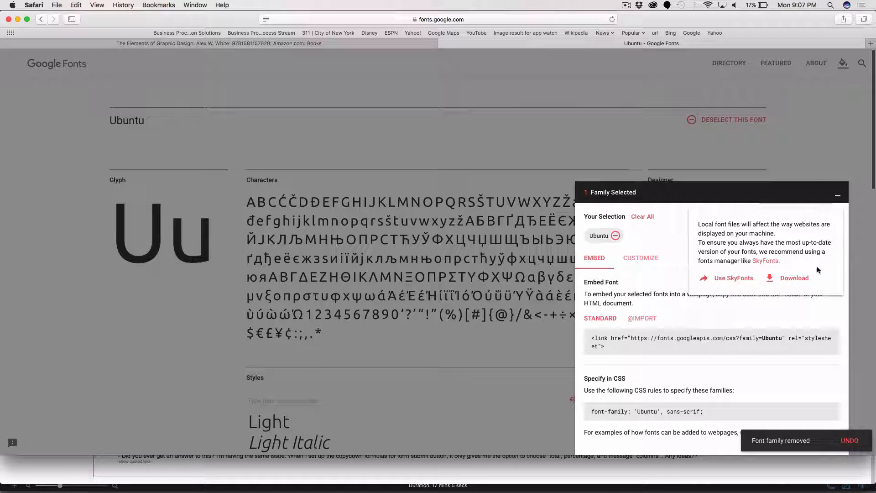
click(795, 278)
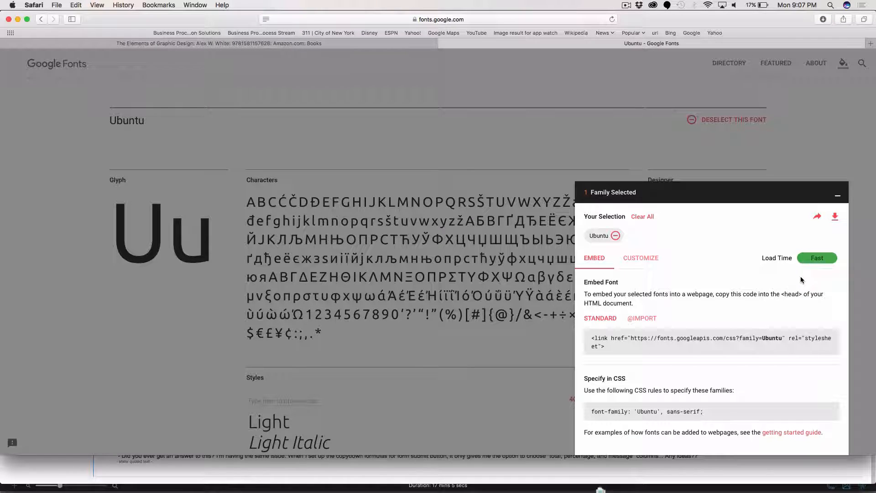
mouse_move(634, 491)
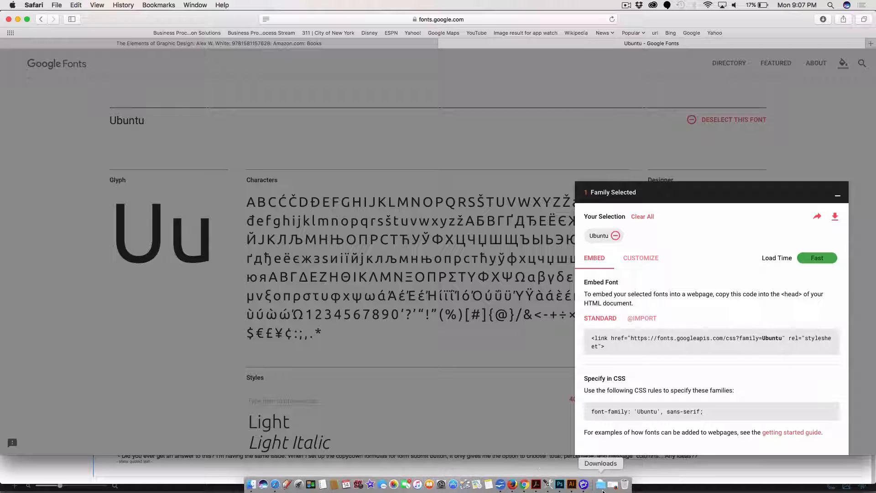
click(600, 488)
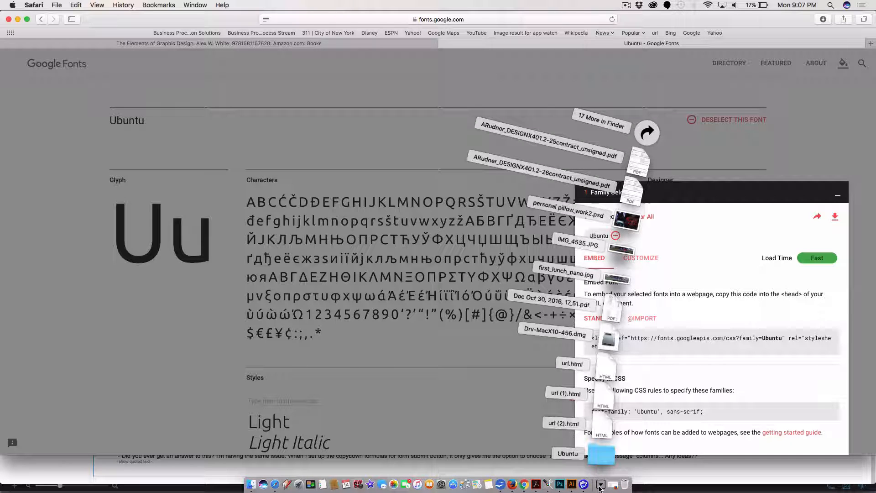
click(646, 133)
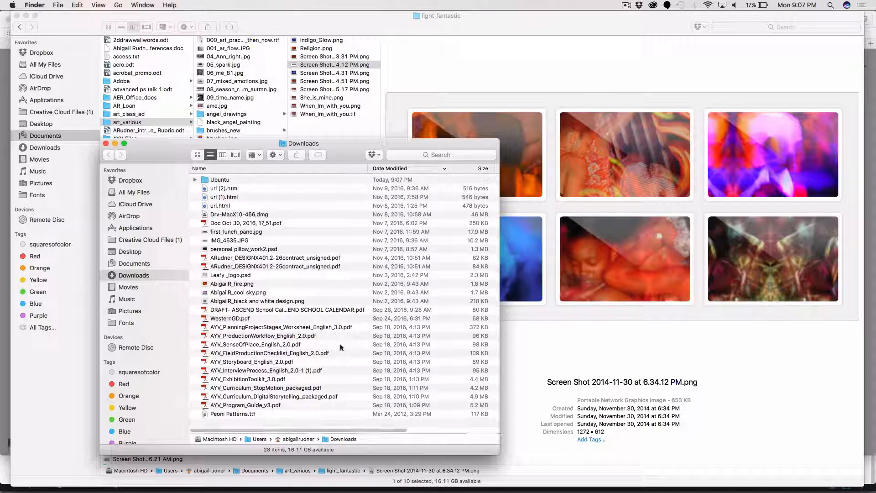
click(195, 179)
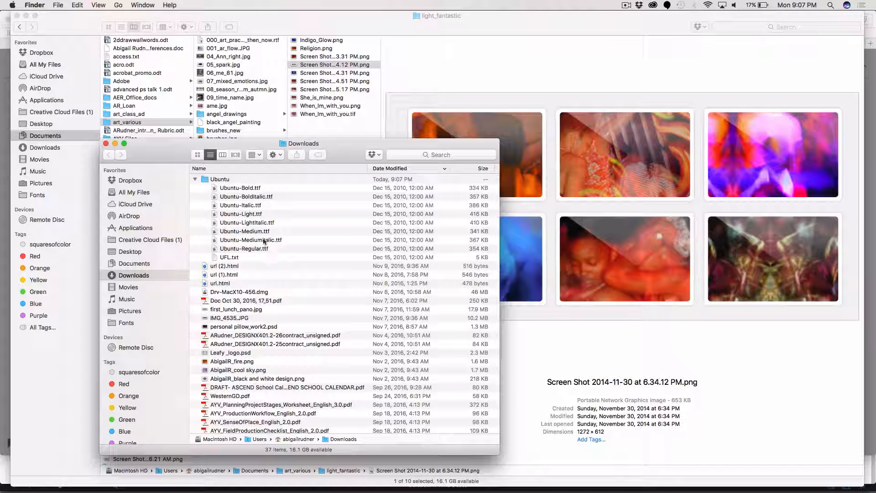
Open Ubuntu-Medium.ttf from the Ubuntu folder and install the font in Font Book.
click(253, 233)
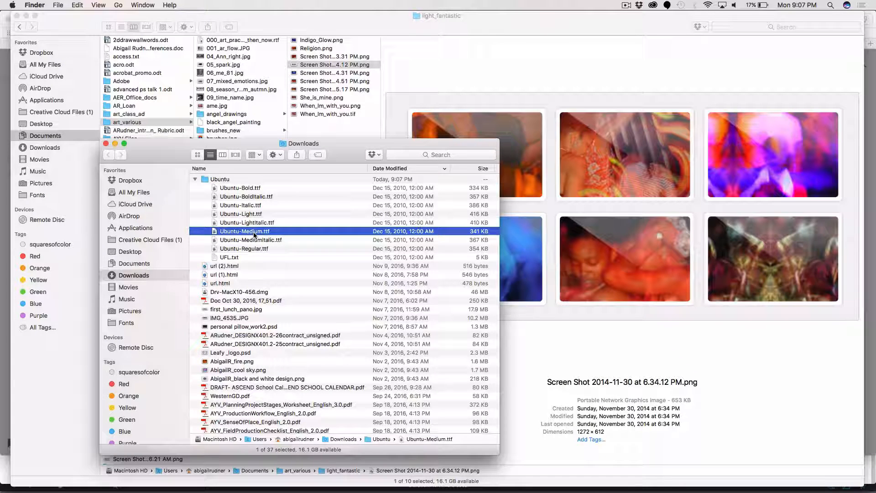
double_click(212, 231)
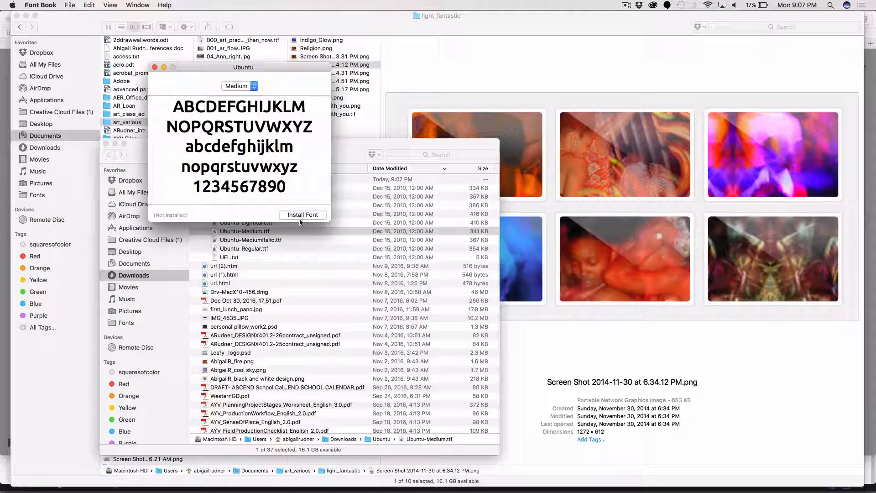
click(301, 215)
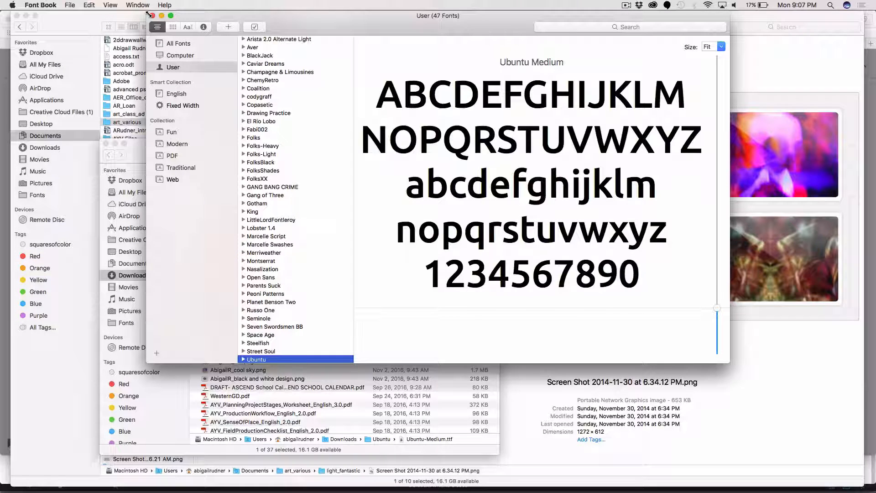
Switch to Illustrator, save the home 01.ai document and quit the program, clearing the clipboard data.
key(super+Tab)
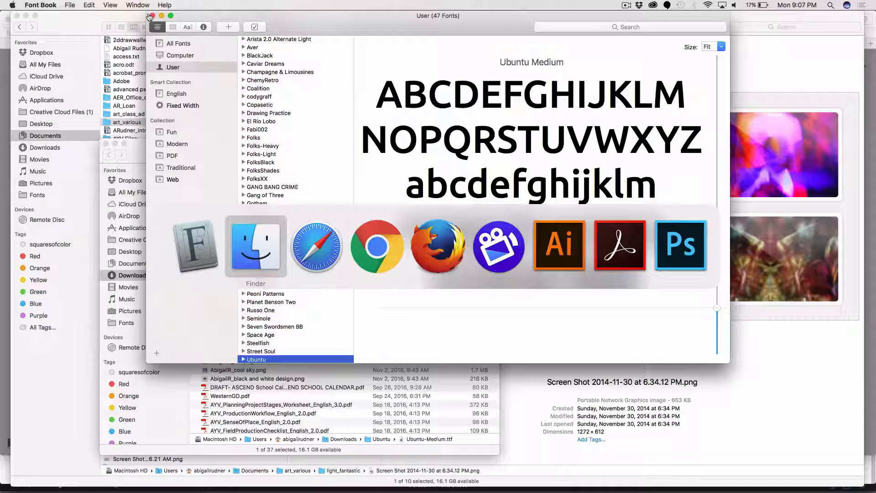
key(super+Tab)
key(super+Tab)
key(super+Tab)
key(super+Tab)
key(super+Tab)
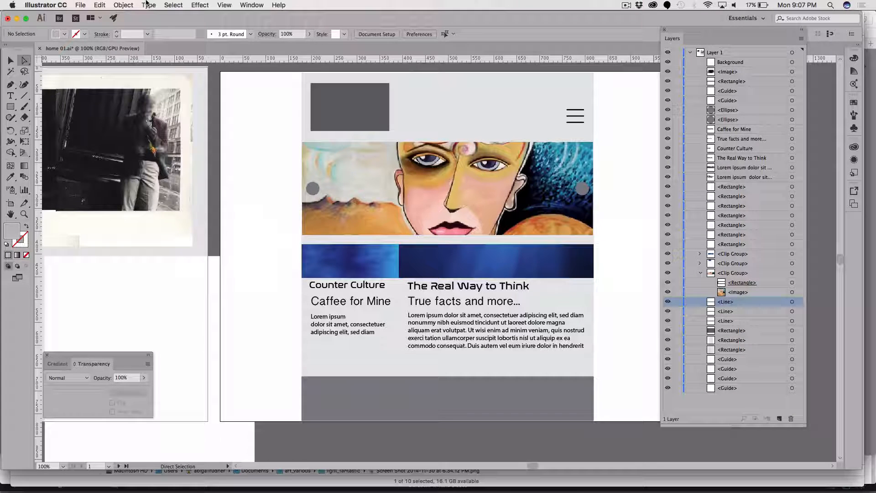
key(super+s)
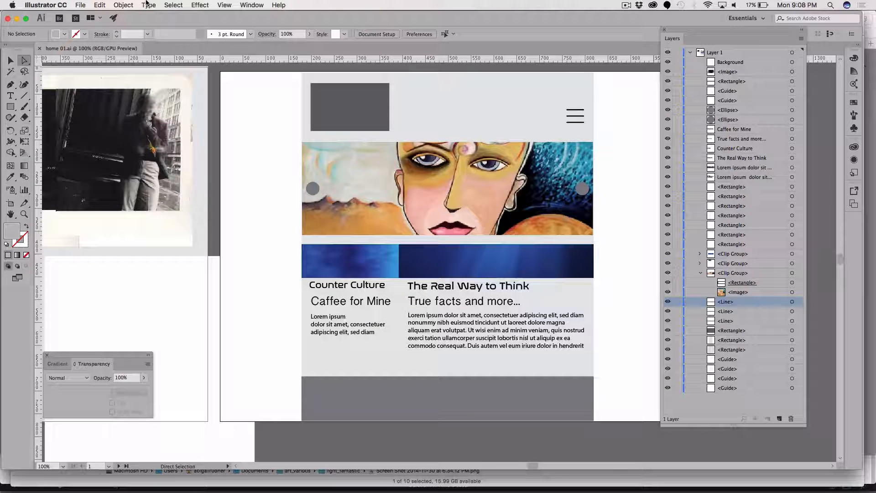
key(super+q)
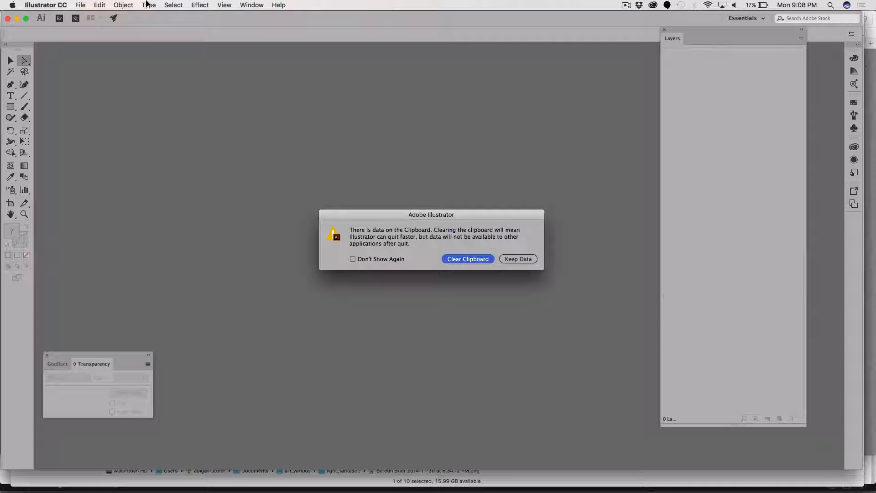
click(450, 259)
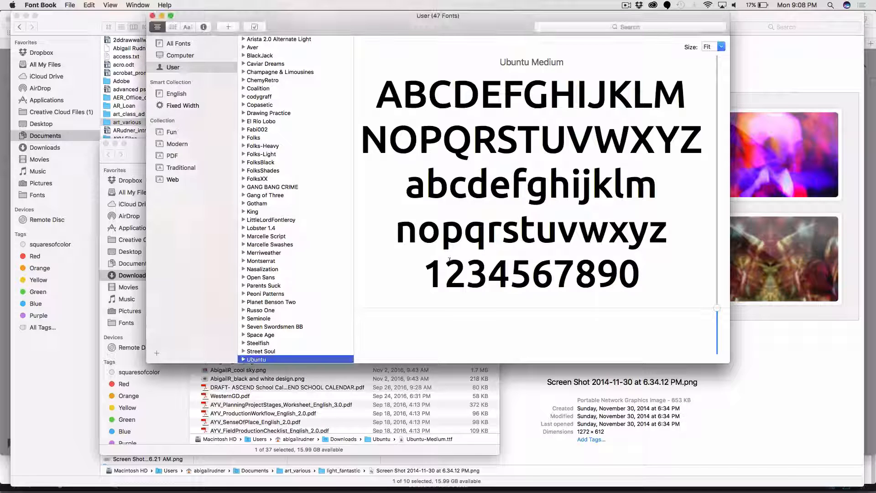
Find Adobe Illustrator CC 2017 with a Spotlight search, relaunch it and reopen the recent home 01.ai file.
click(789, 5)
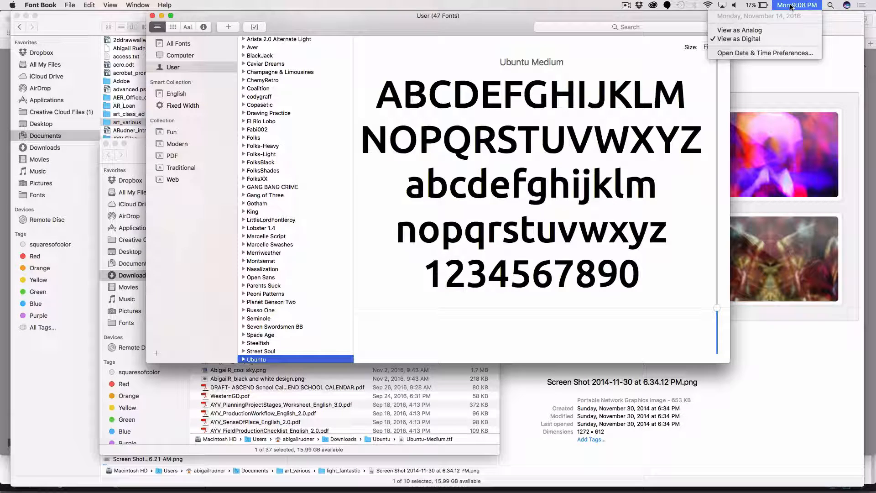
click(831, 5)
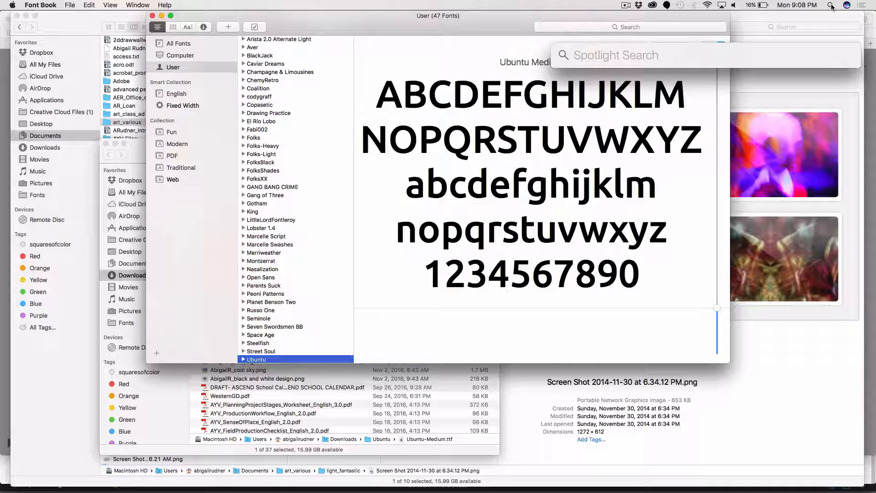
text(illustrat)
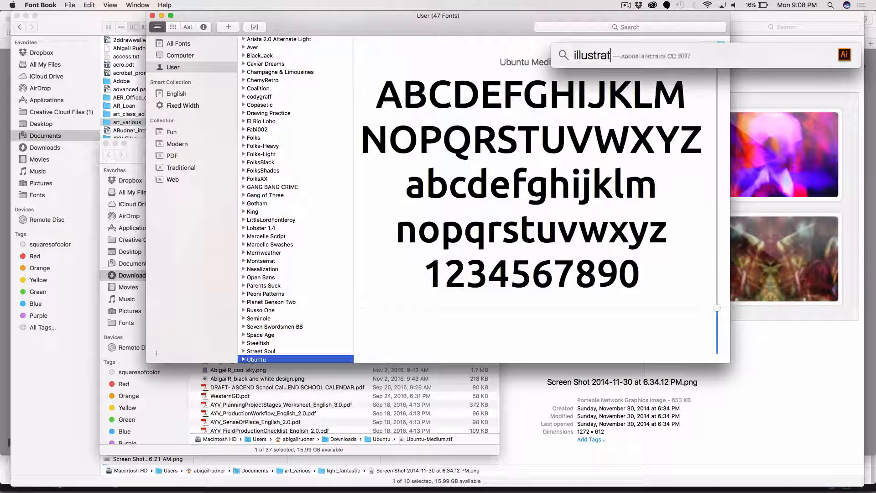
text(or)
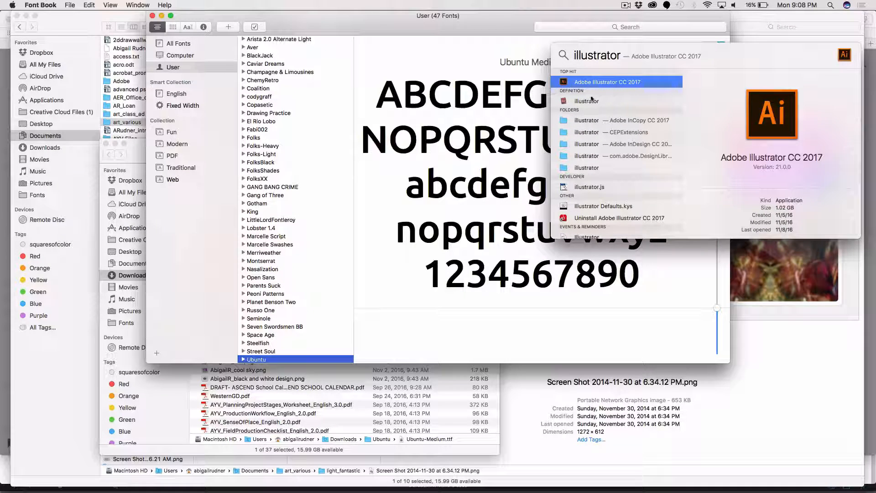
key(Return)
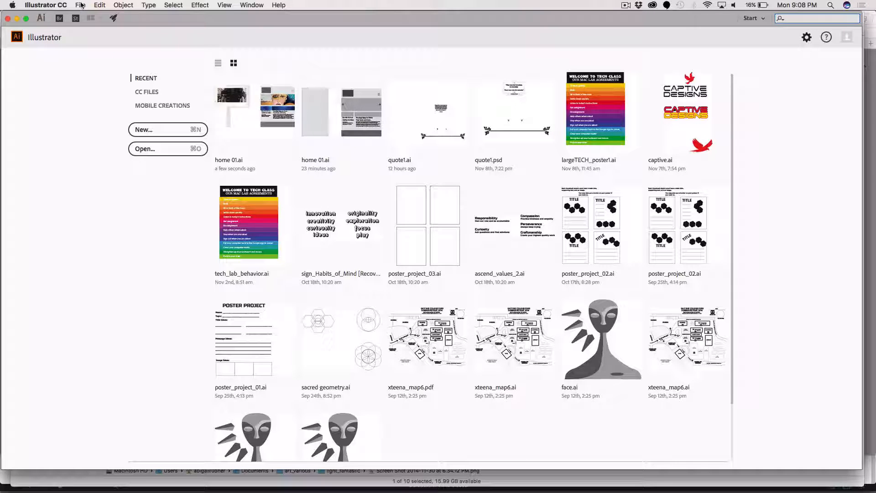
click(288, 102)
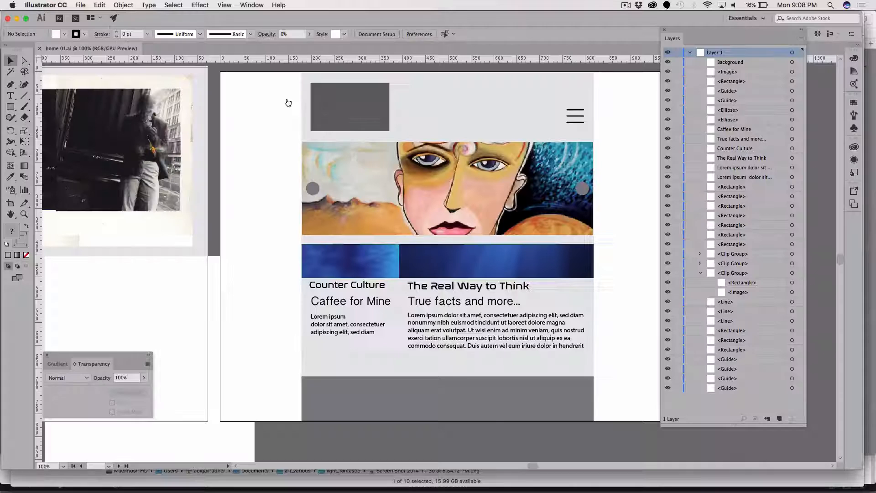
Select all the body text under "True facts and more..." with the Type tool and show the Character Styles.
click(436, 329)
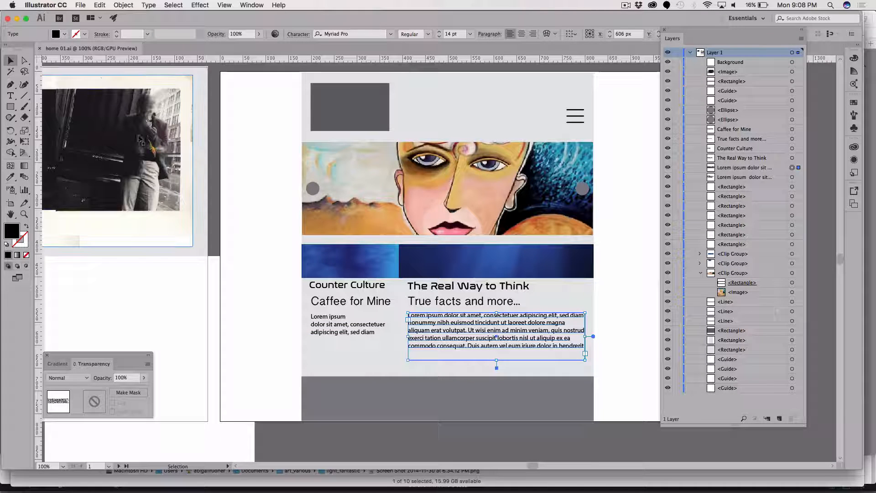
key(t)
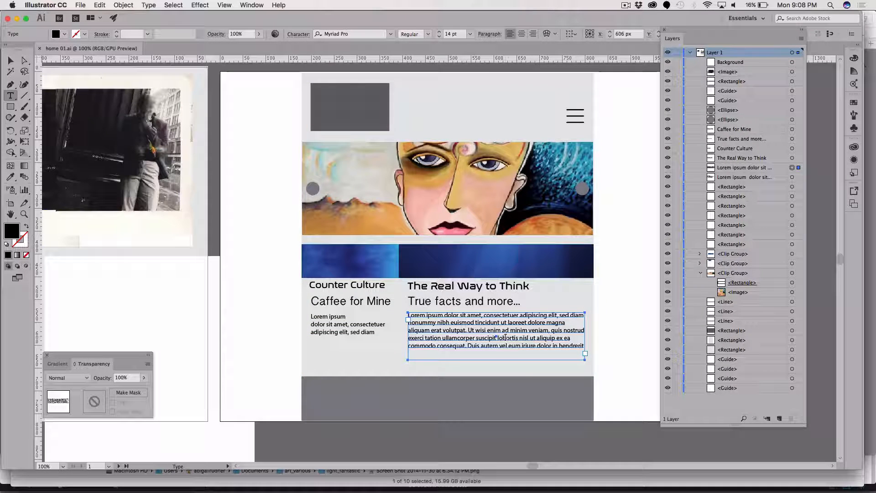
triple_click(505, 343)
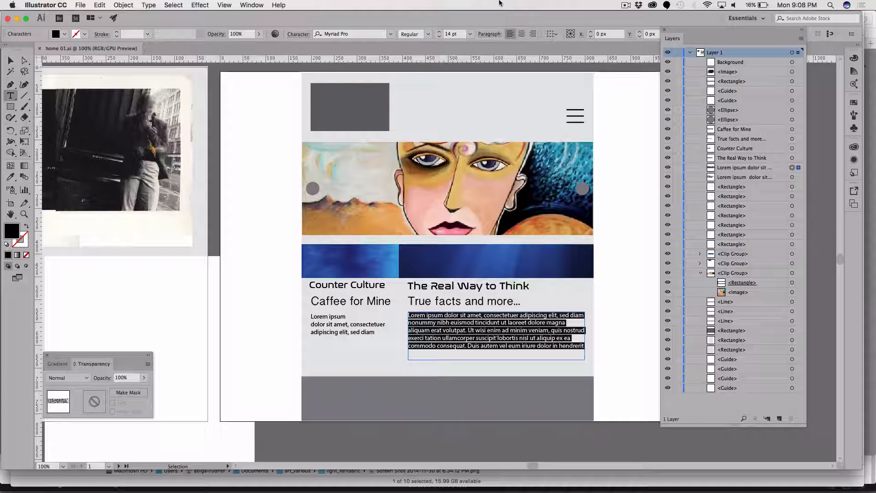
click(255, 6)
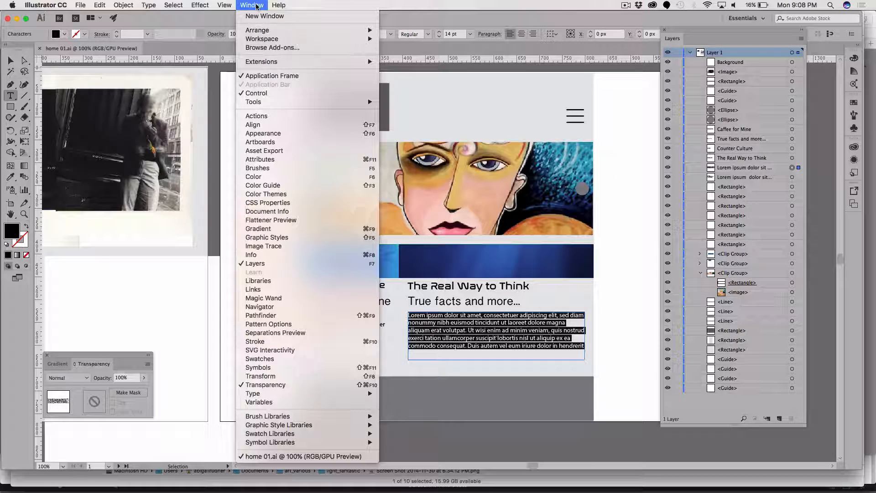
mouse_move(252, 397)
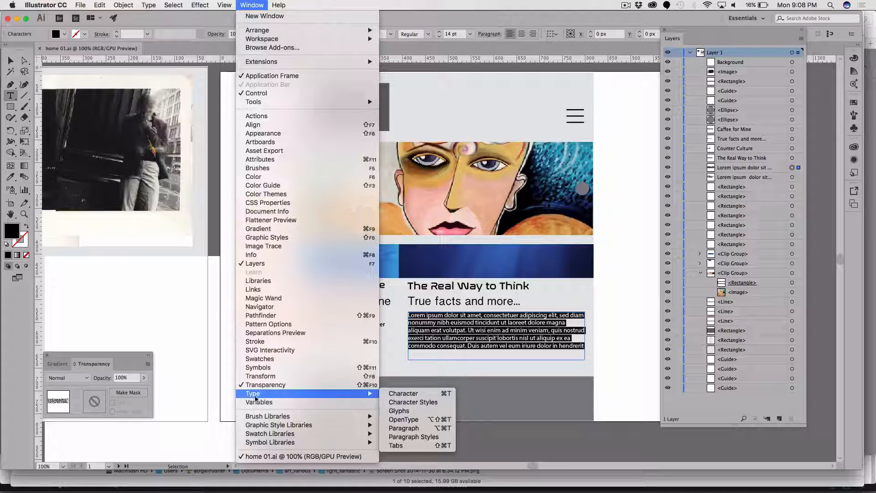
click(417, 404)
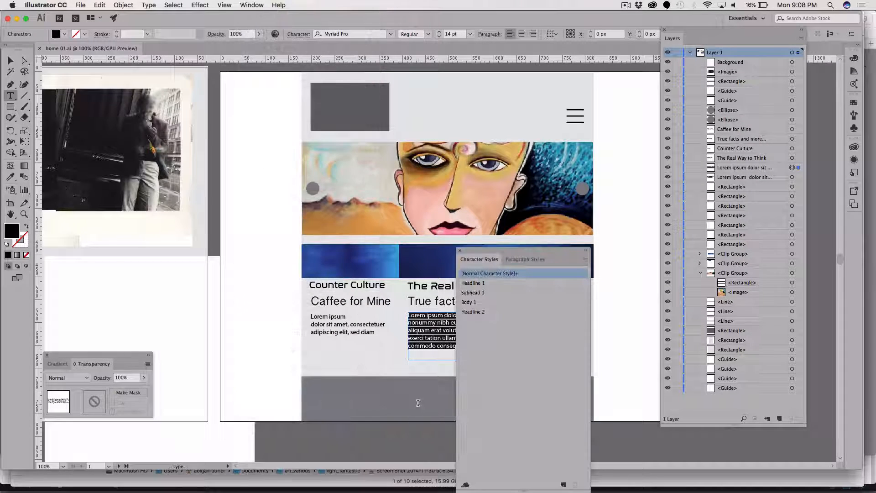
Move the Character Styles panel clear of the artwork and reselect the whole lorem ipsum paragraph under "True facts and more...".
click(425, 341)
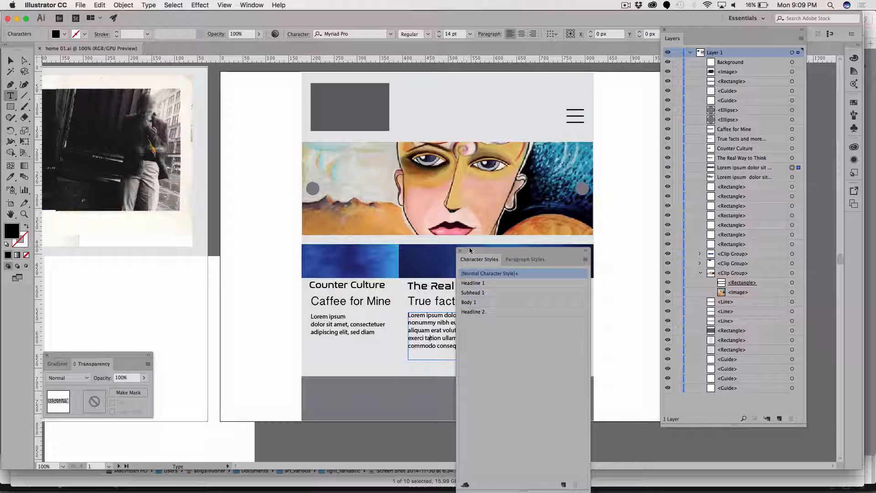
drag(463, 250, 602, 210)
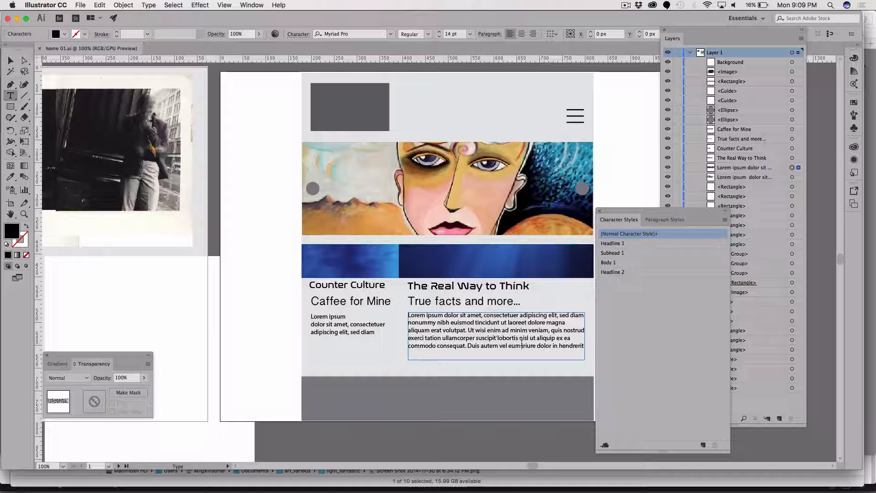
triple_click(549, 343)
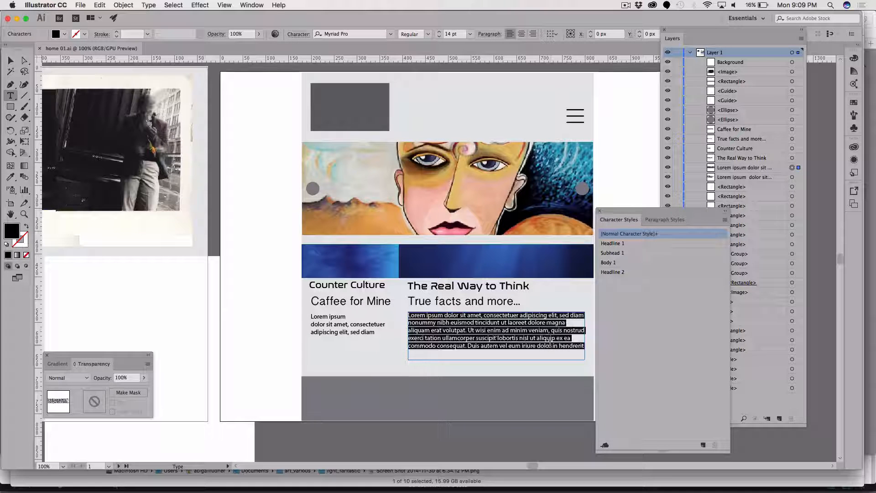
Apply the Body 1 character style to the lorem ipsum paragraph under "True facts and more...".
click(610, 263)
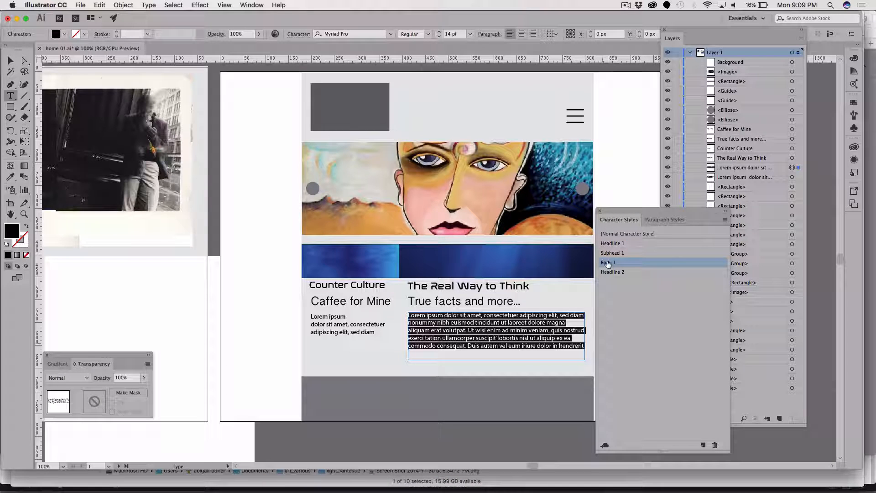
click(548, 373)
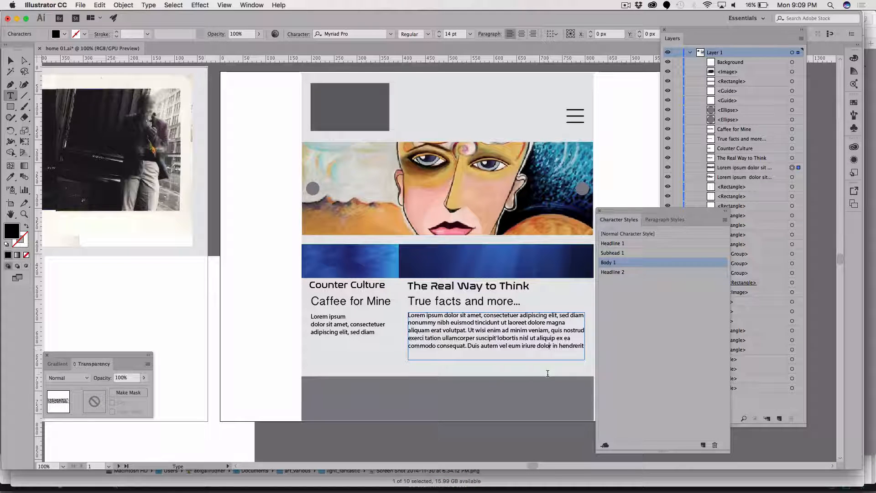
Select the body text under "Caffee for Mine" to check its character style, and deselect everything with the Selection tool.
drag(379, 333, 316, 321)
triple_click(317, 321)
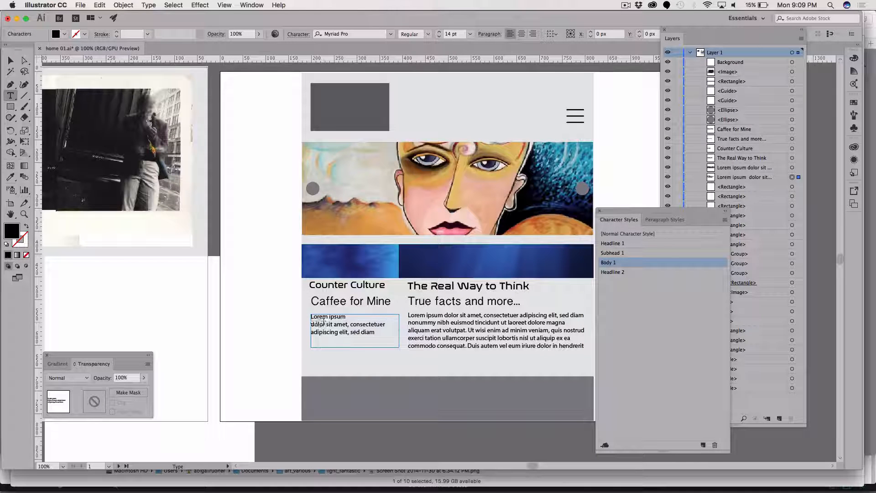
triple_click(324, 321)
drag(386, 336, 306, 312)
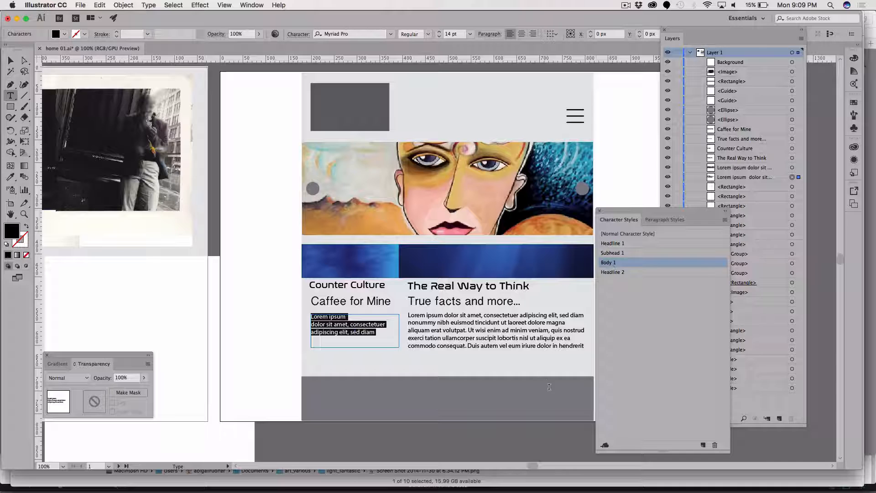
click(538, 405)
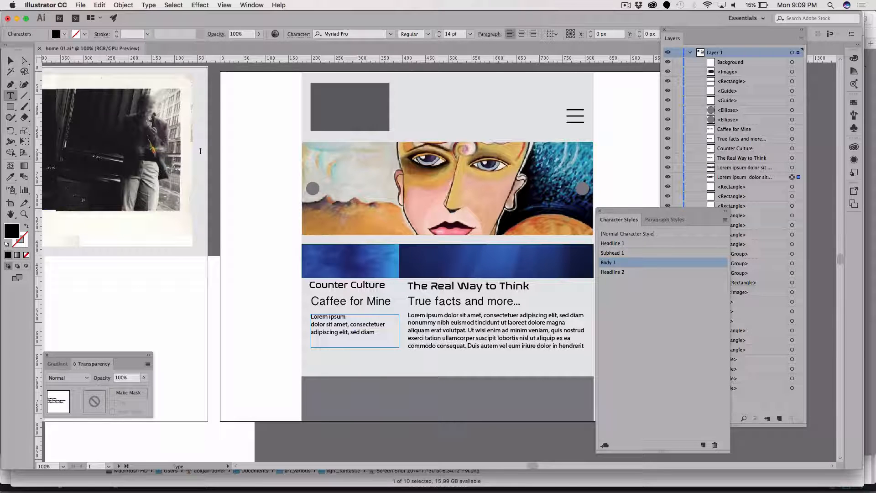
click(10, 61)
click(278, 224)
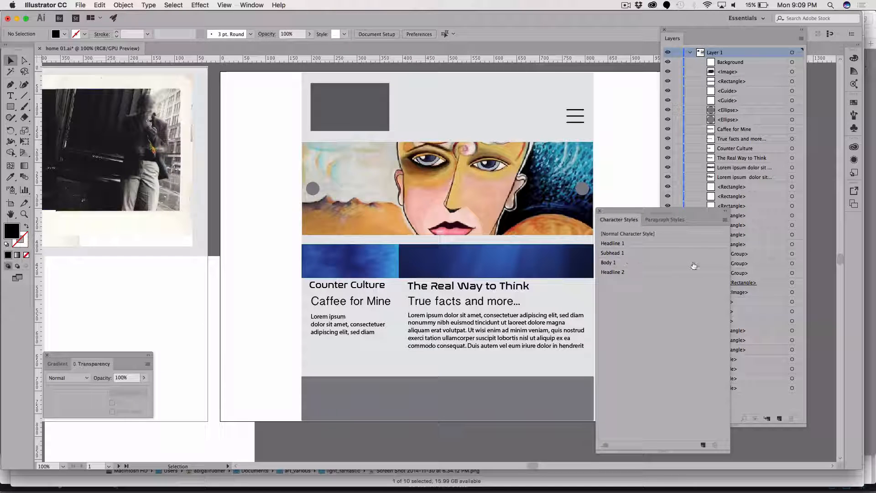
Edit the Body 1 character style so its basic character format uses the Ubuntu Medium font family.
click(712, 267)
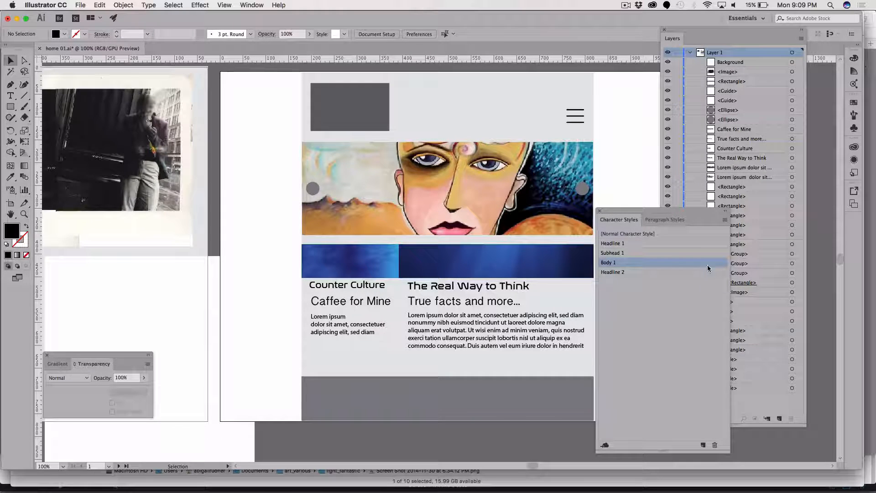
double_click(708, 267)
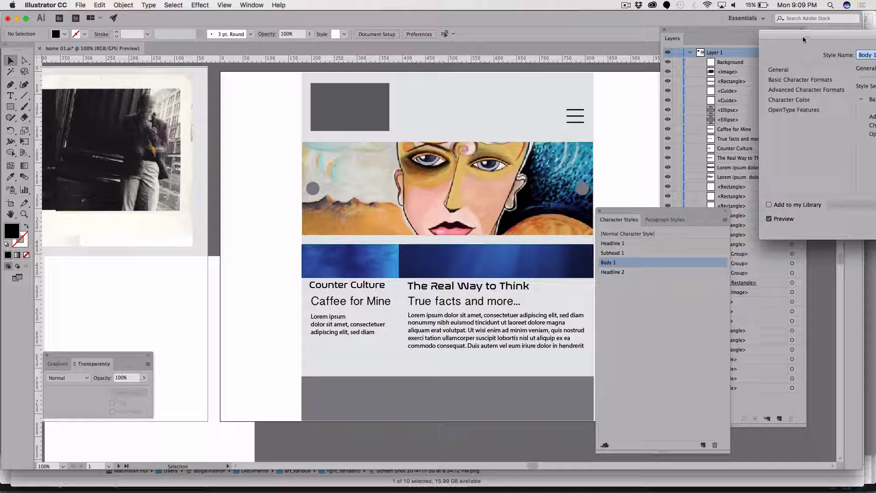
drag(804, 36, 448, 31)
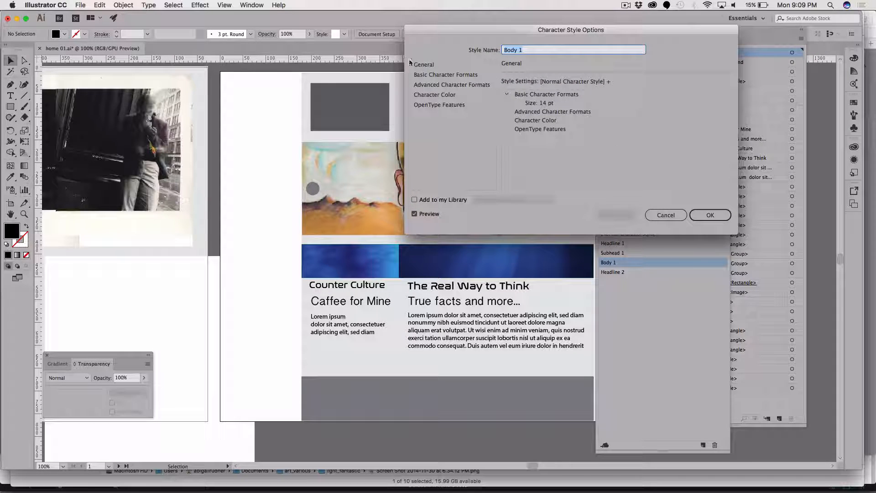
click(425, 65)
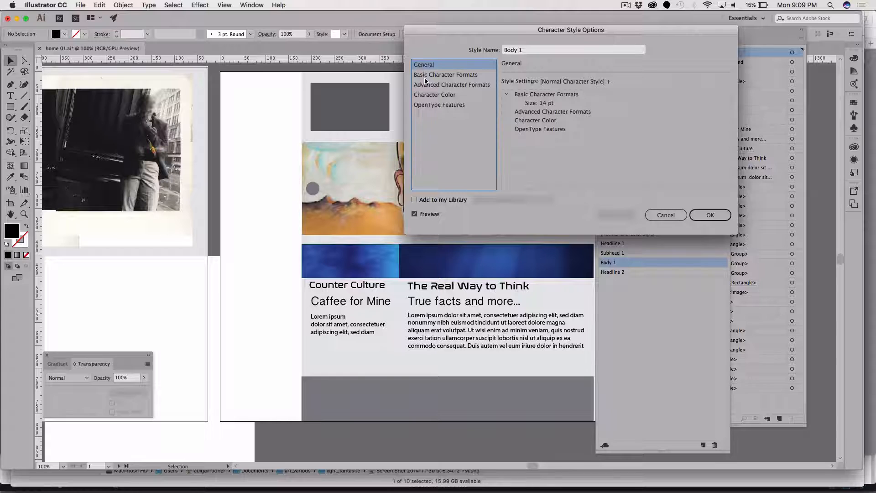
click(426, 77)
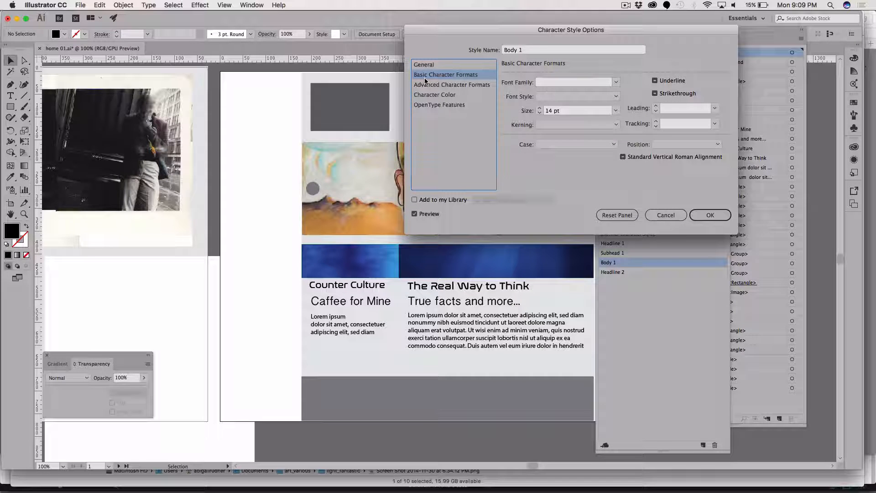
click(617, 85)
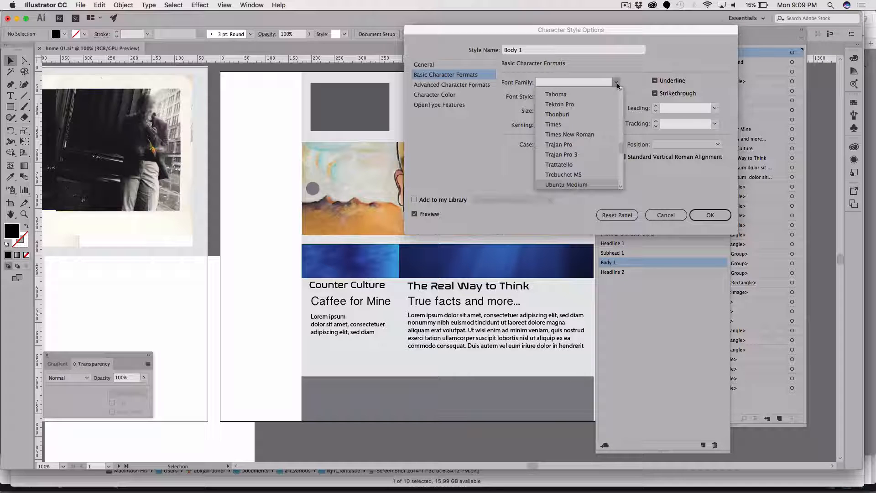
click(568, 184)
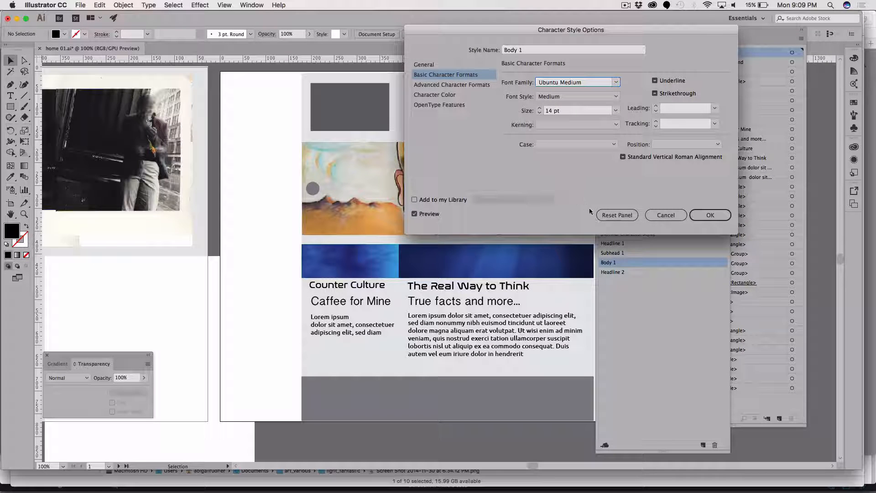
click(714, 216)
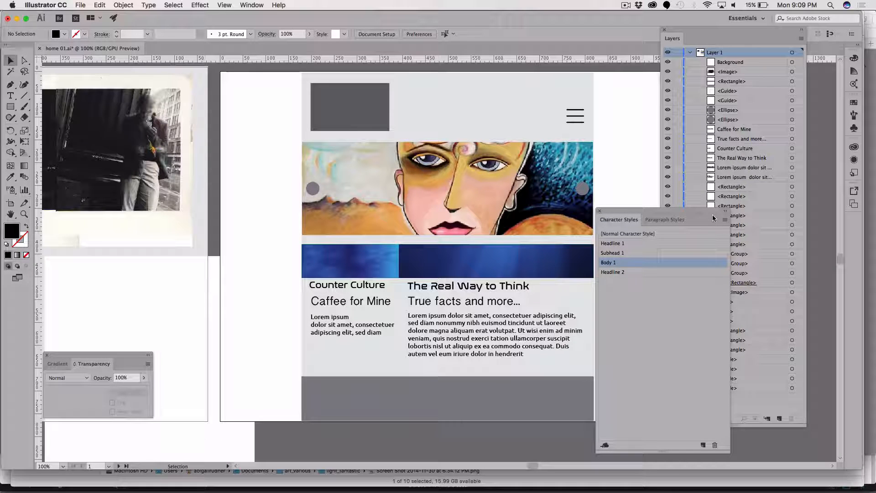
Select the page's large background rectangle and try fill colours sampled from the face painting and the blue banners with the Eyedropper.
click(490, 118)
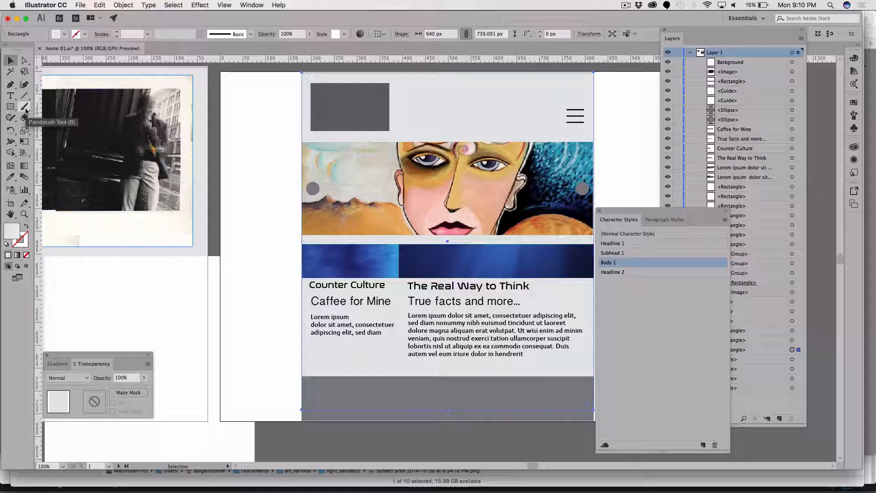
key(i)
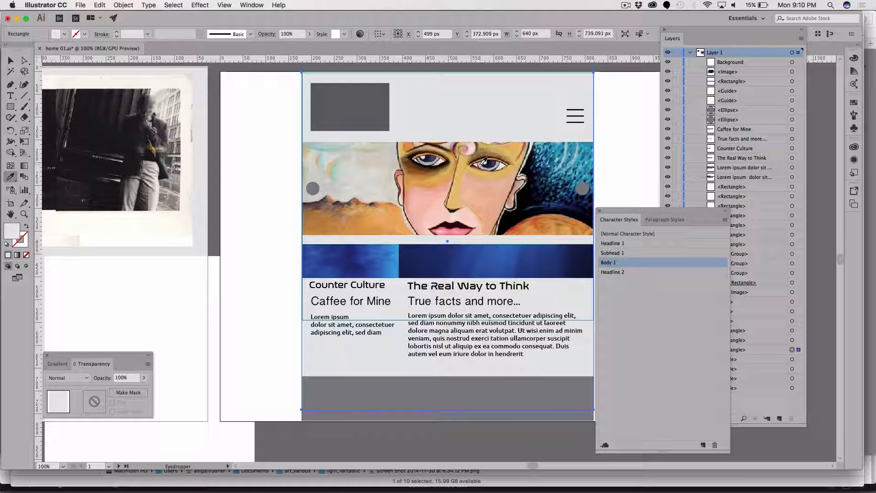
click(484, 162)
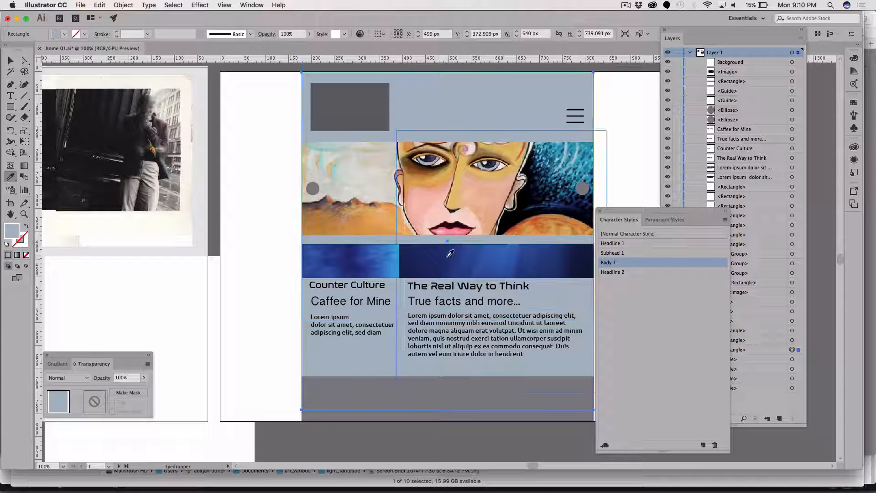
click(450, 258)
click(536, 197)
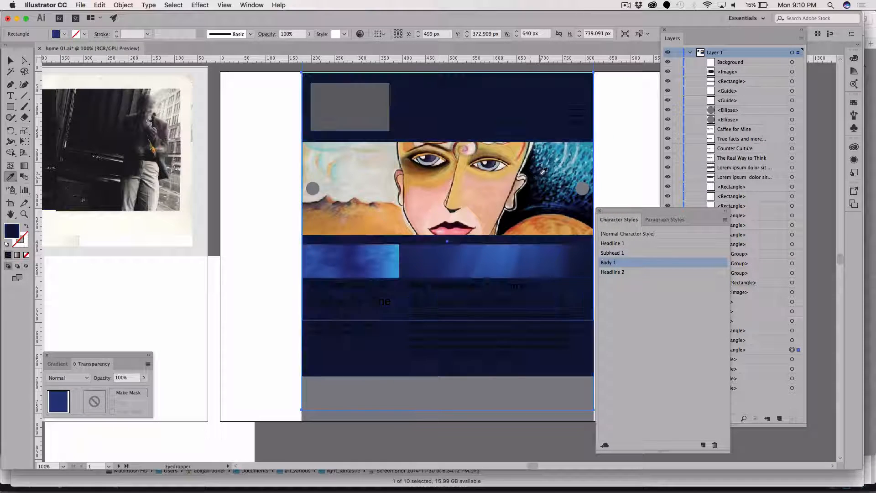
click(364, 167)
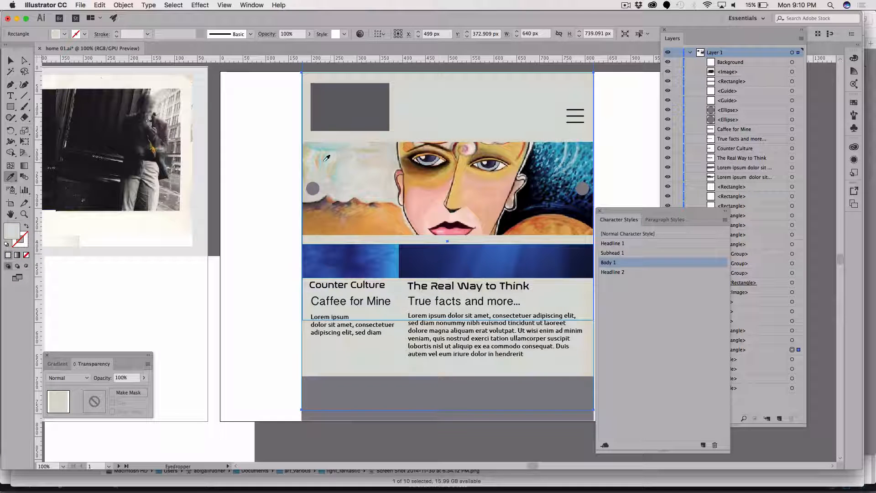
click(350, 199)
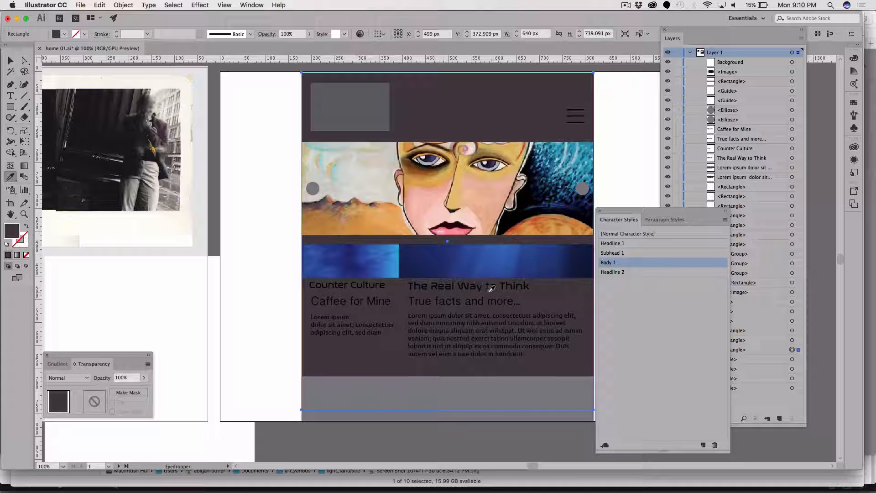
click(476, 248)
click(395, 258)
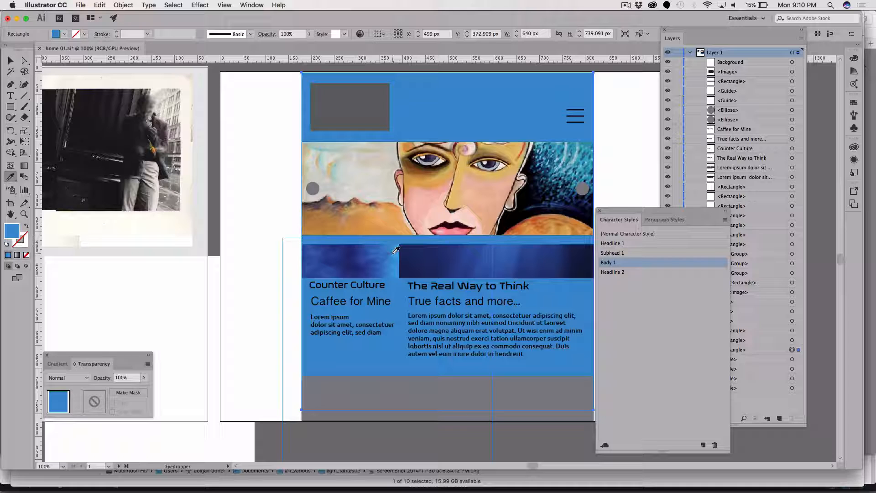
Try skin tones from the face painting as the background fill, settle on the pale pink of the forehead swirl and deselect.
click(443, 157)
click(487, 151)
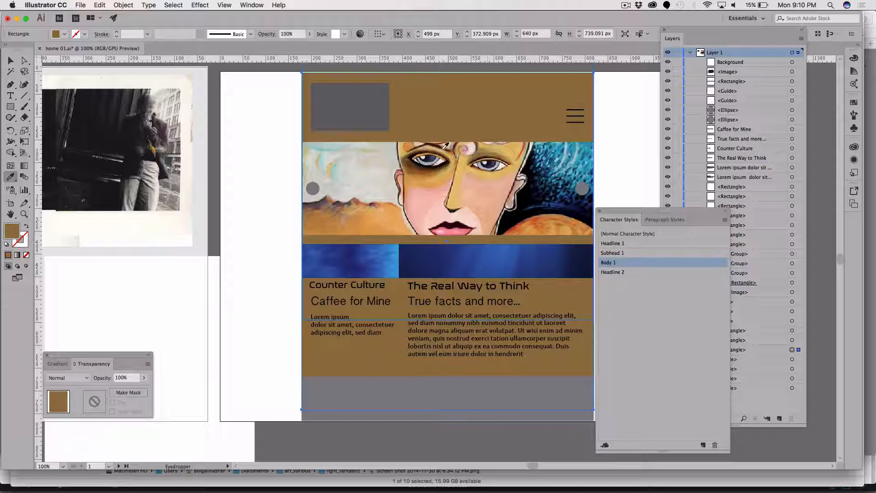
click(467, 145)
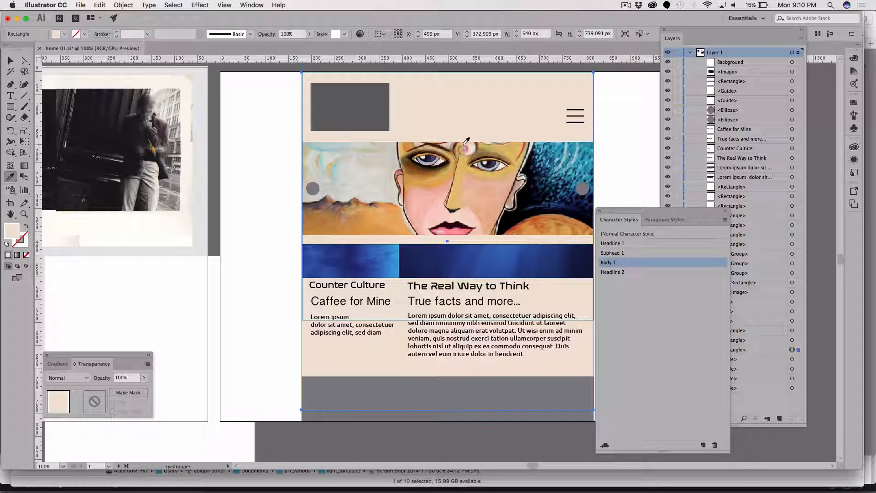
click(466, 143)
click(469, 146)
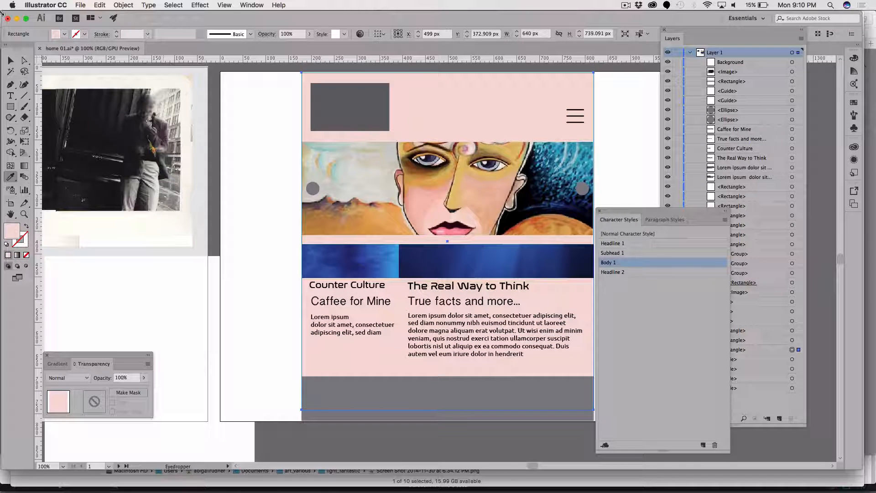
click(10, 60)
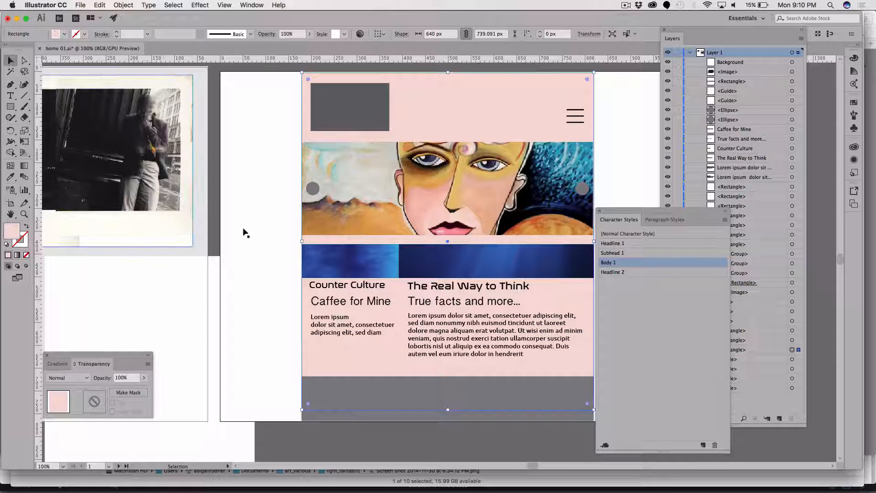
click(274, 366)
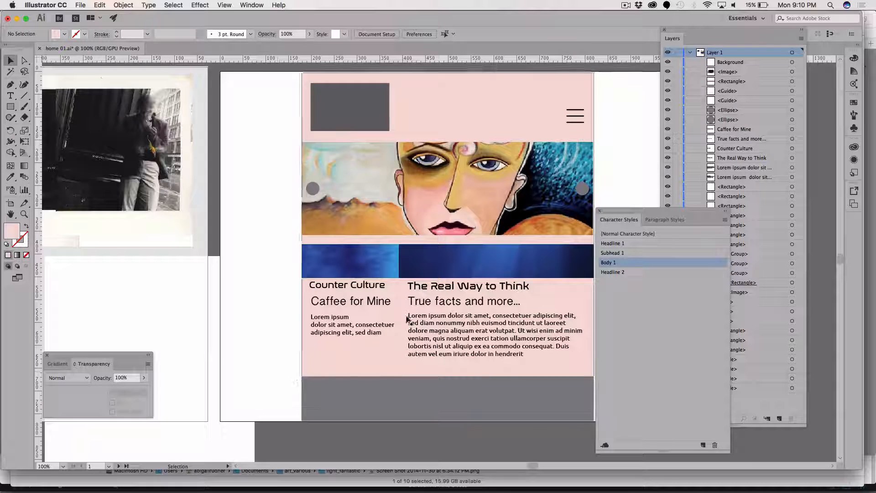
Close the Character Styles, fill the background rectangle with a light grey sampled from the face painting and deselect it.
click(600, 212)
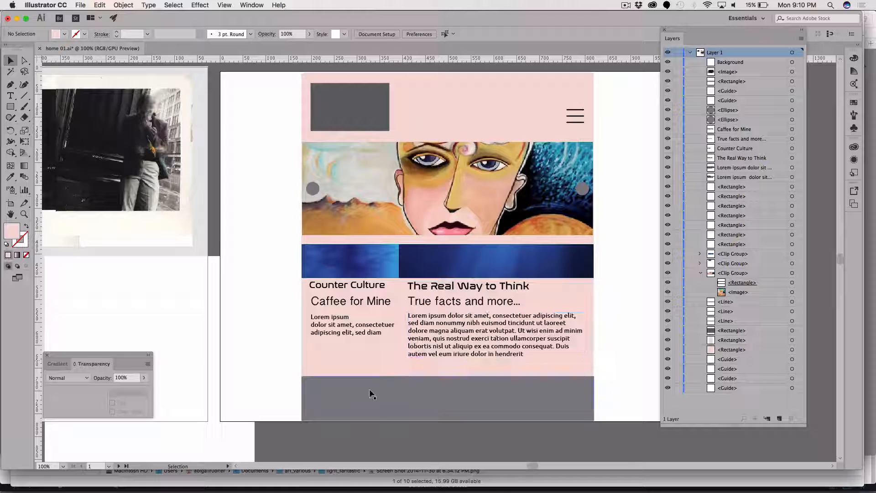
click(474, 108)
key(i)
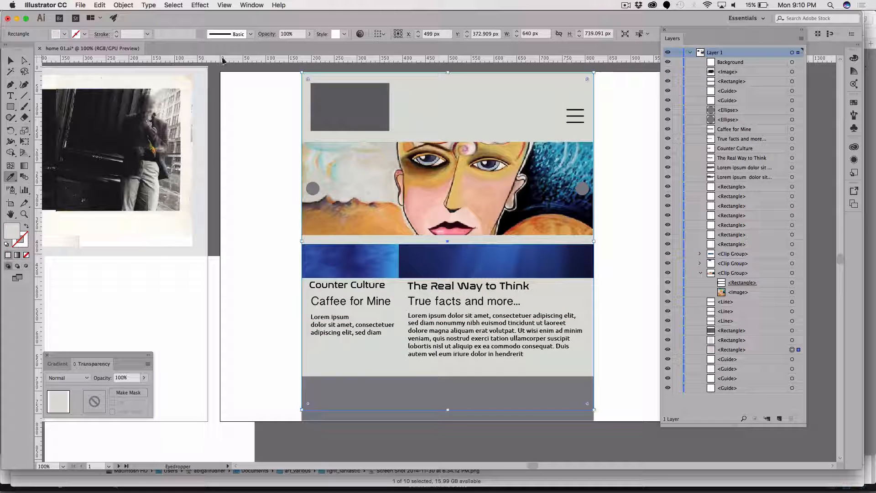
key(super)
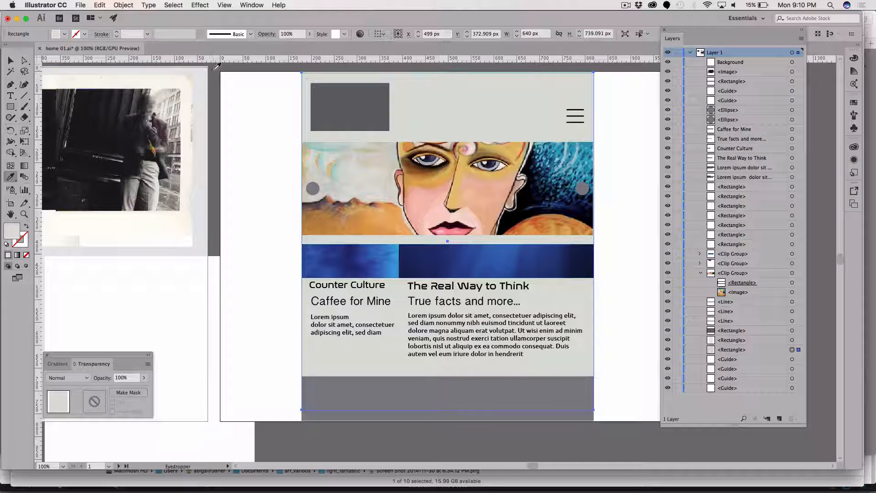
key(v)
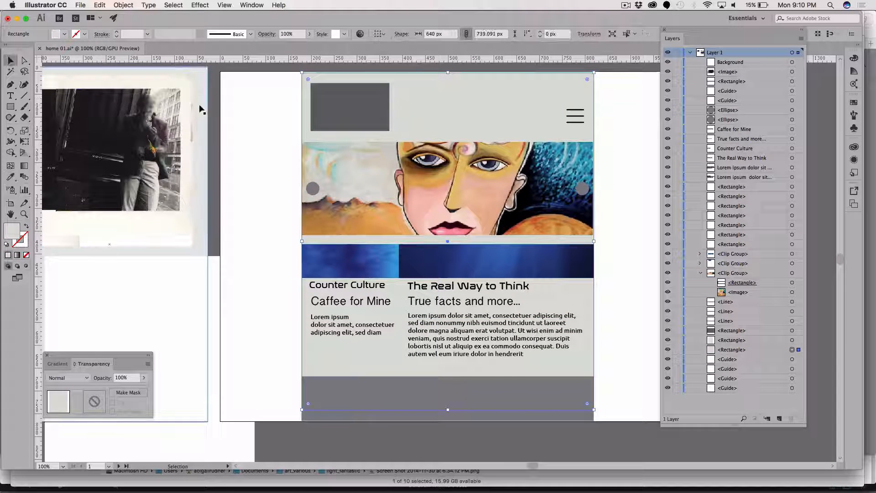
click(214, 83)
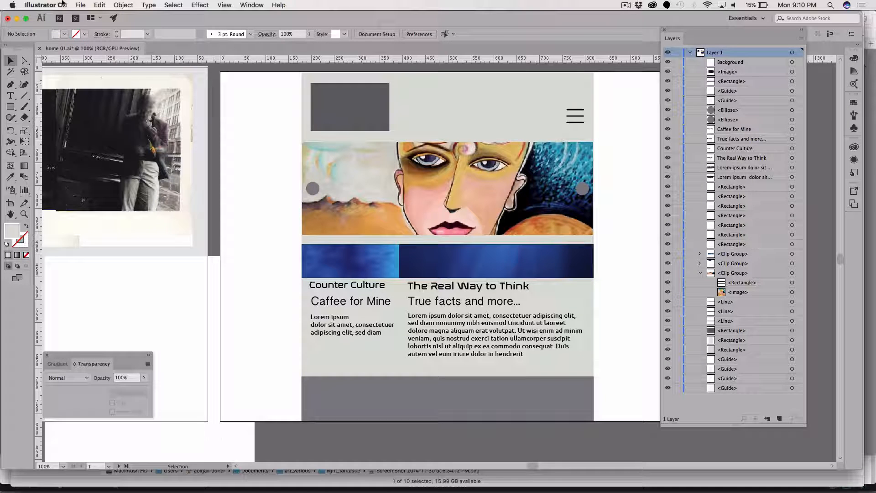
Save the document as a new Adobe Illustrator file named home 01_grey.ai in the art_various folder.
click(81, 5)
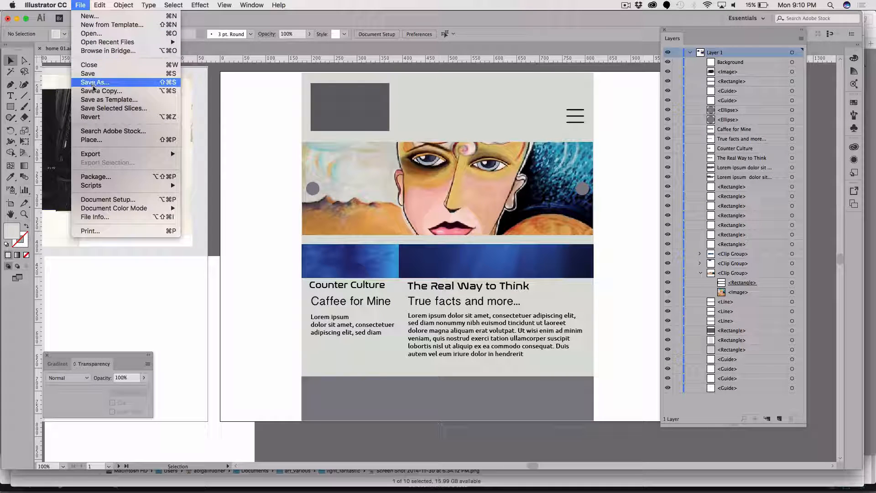
click(116, 86)
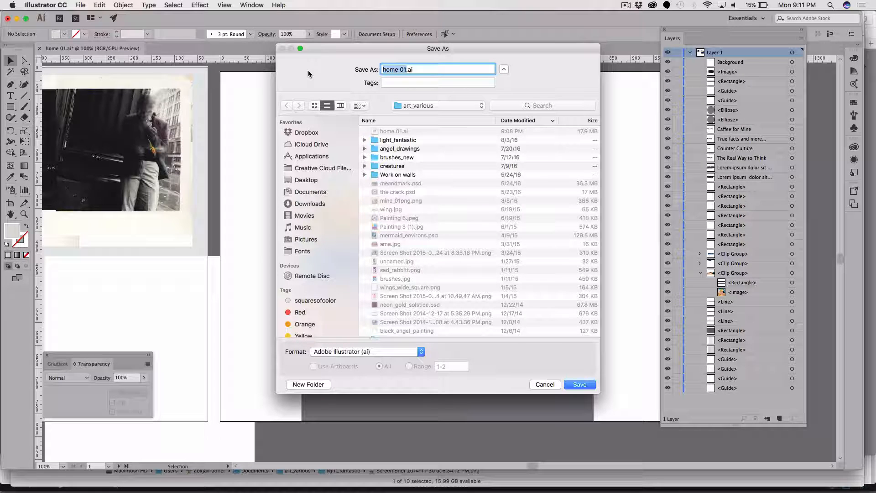
click(406, 70)
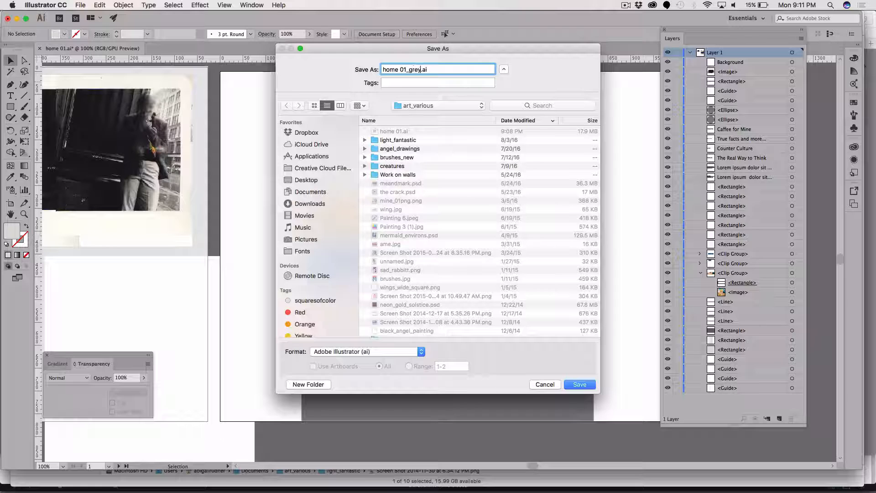
click(579, 384)
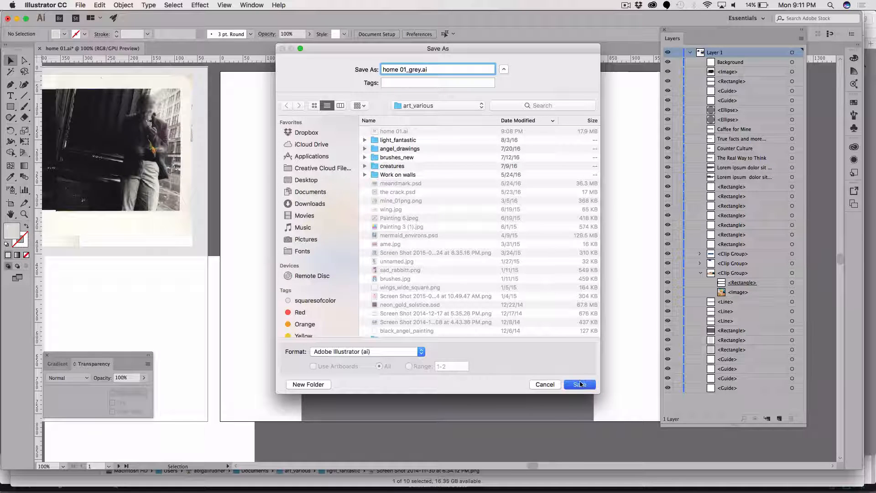
Finish saving with the Illustrator options and move the dark grey footer rectangle down to about Y 777 px.
click(501, 300)
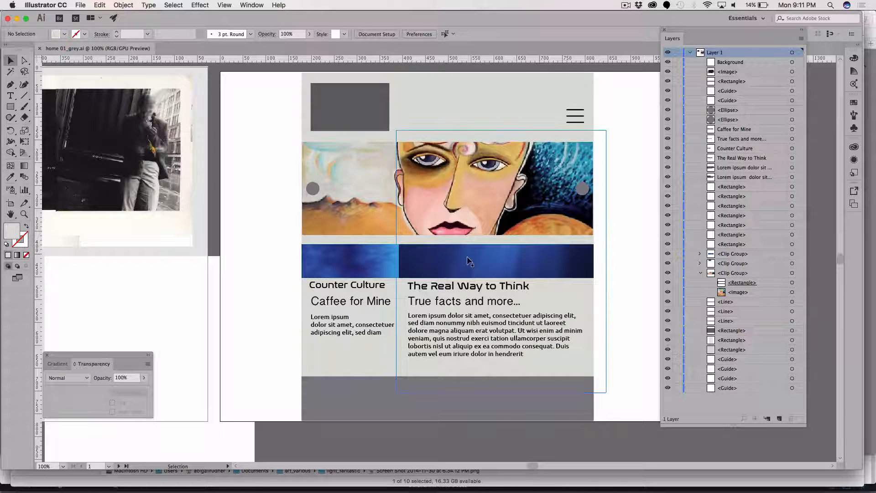
scroll(472, 255, down, 3)
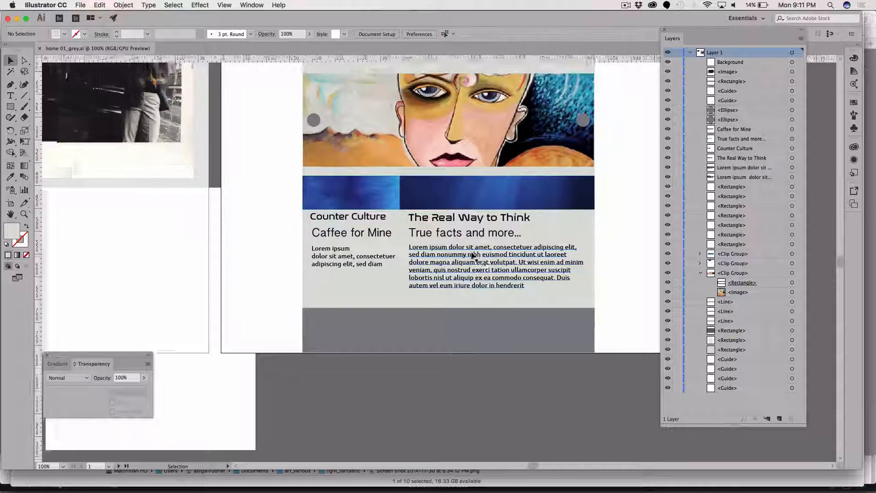
scroll(470, 255, up, 2)
scroll(470, 256, left, 1)
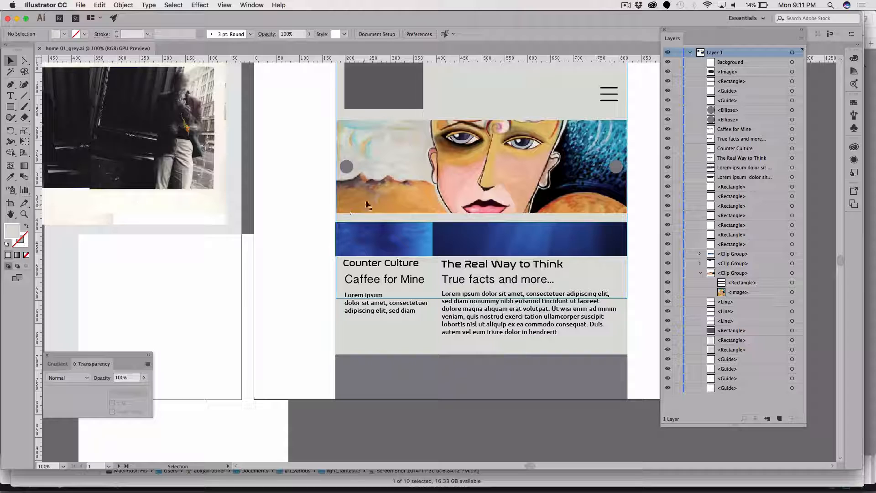
scroll(367, 204, up, 3)
scroll(389, 219, left, 1)
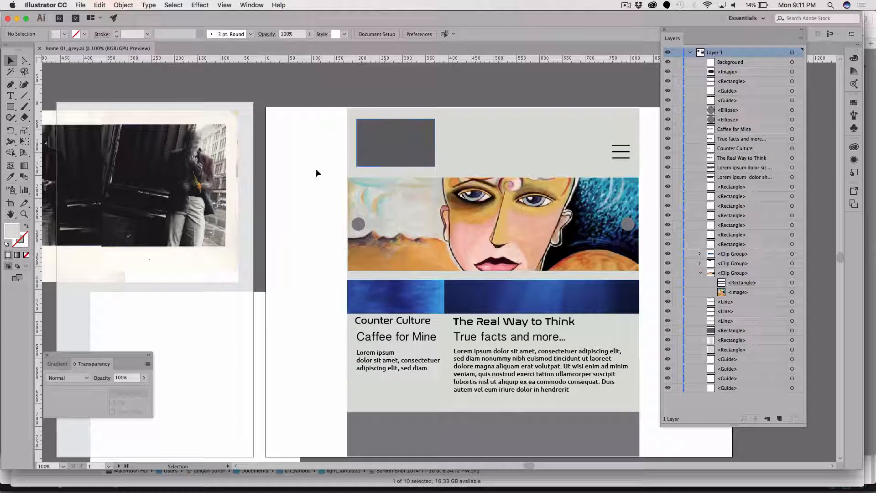
click(394, 140)
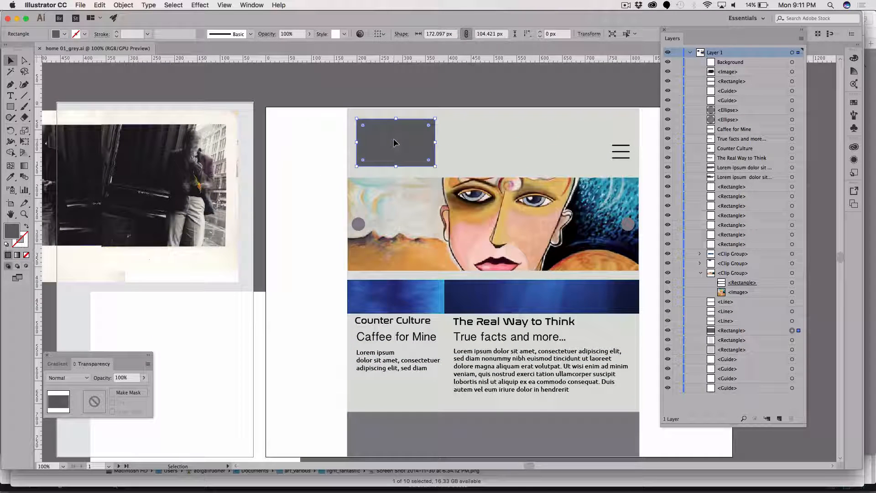
click(419, 433)
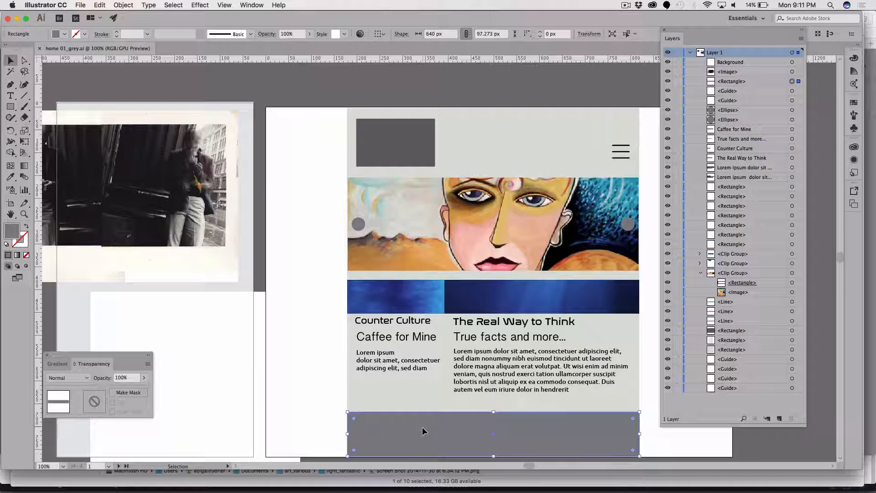
drag(423, 432, 424, 458)
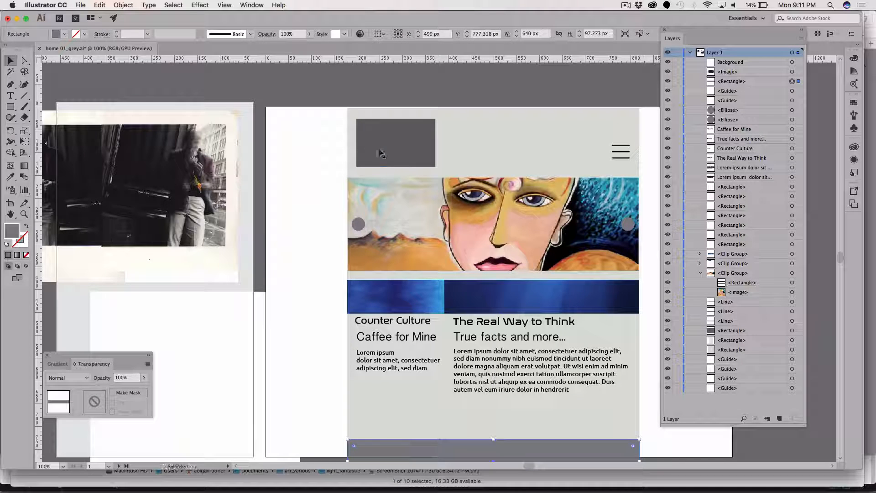
Build a row of three grey boxes, about 172 × 83 px each, above the footer from a copy of the logo placeholder.
drag(381, 154, 383, 421)
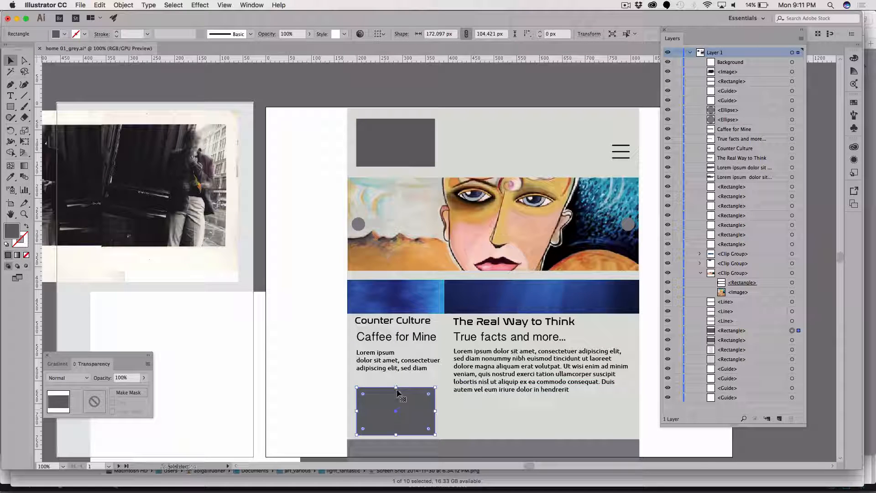
drag(396, 389, 486, 408)
key(ctrl+d)
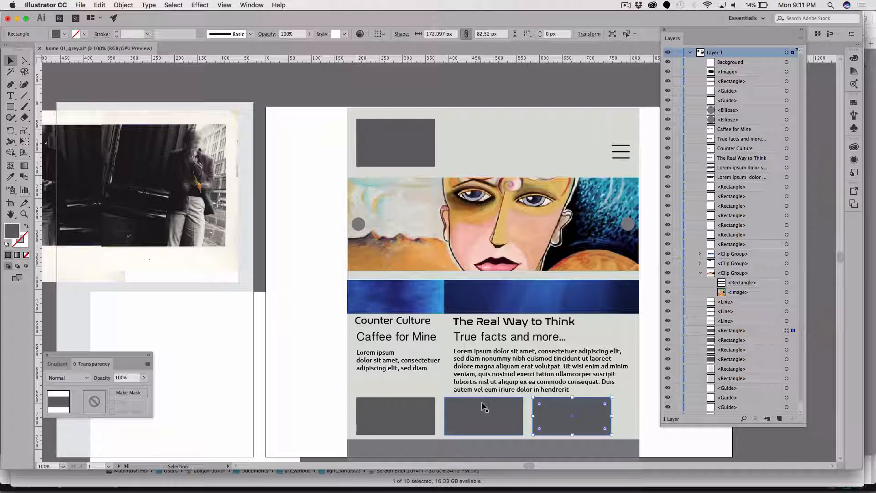
Widen the three grey boxes together to about 184 px each so the row spans the page's content width.
shift+click(400, 414)
shift+click(486, 417)
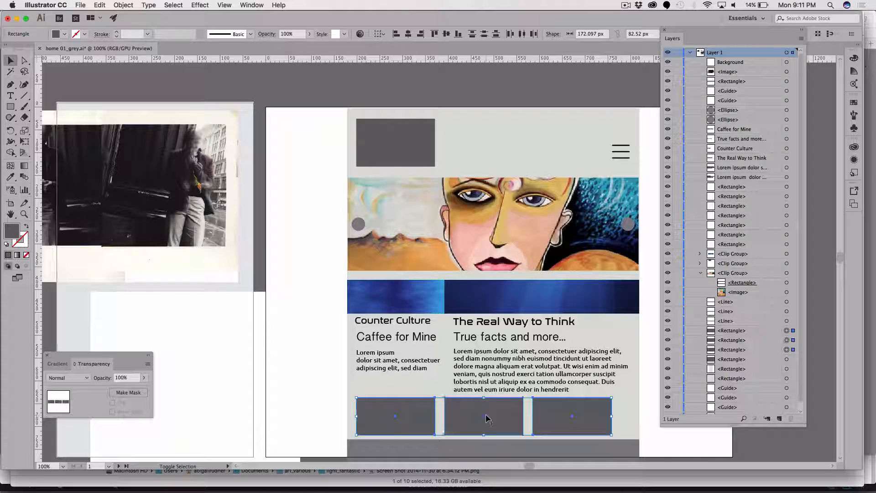
drag(614, 416, 628, 420)
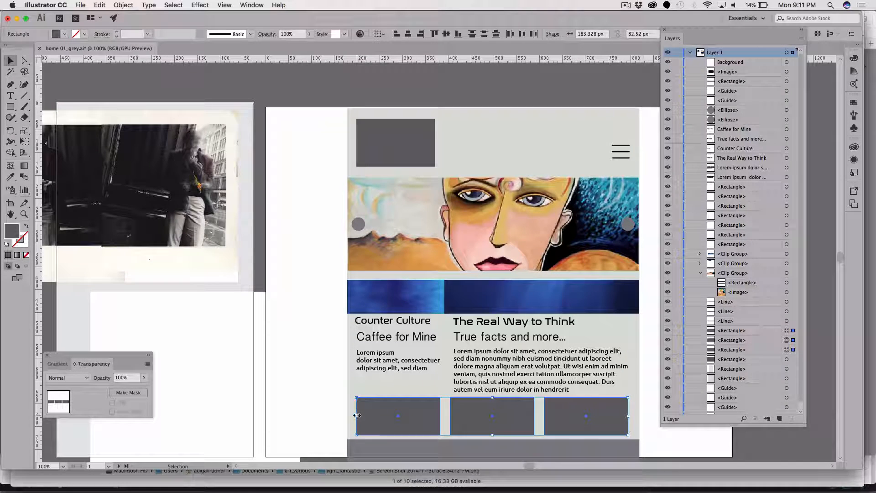
drag(357, 415, 355, 416)
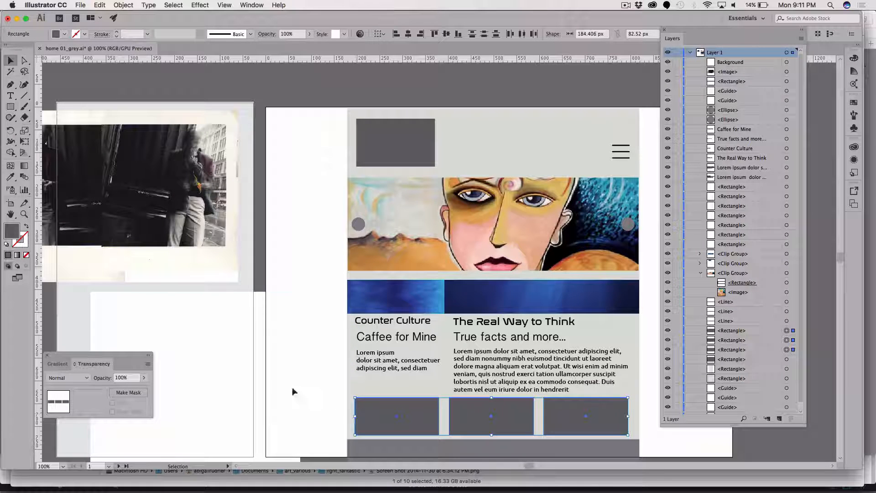
Delete the white Background object overlapping the two artboards and place the black-and-white photo behind the first grey box above the footer.
click(297, 362)
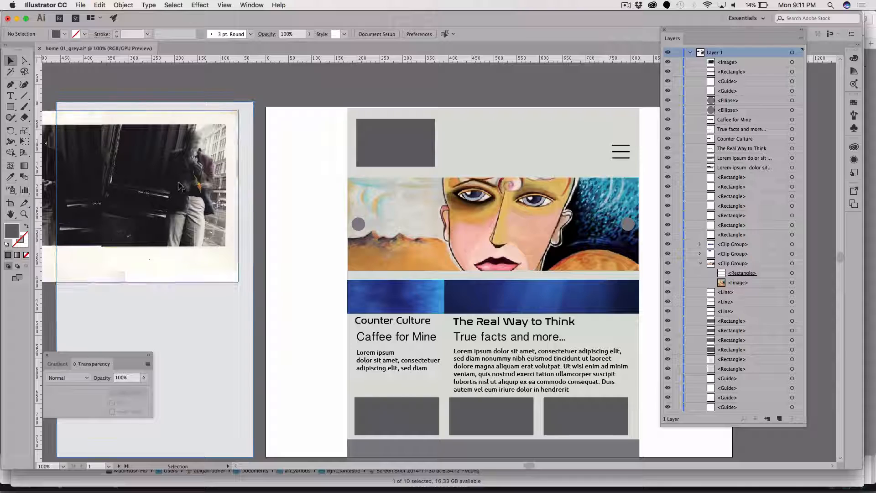
drag(180, 186, 345, 418)
key(super+x)
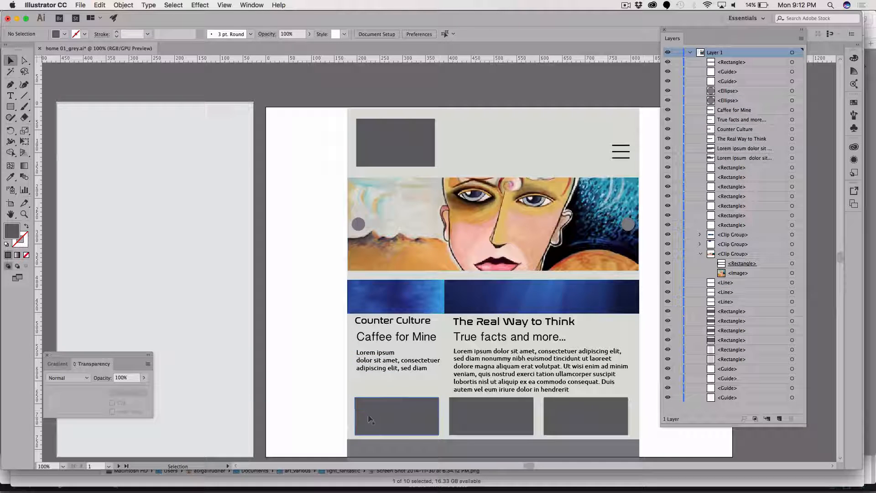
click(369, 419)
key(super+b)
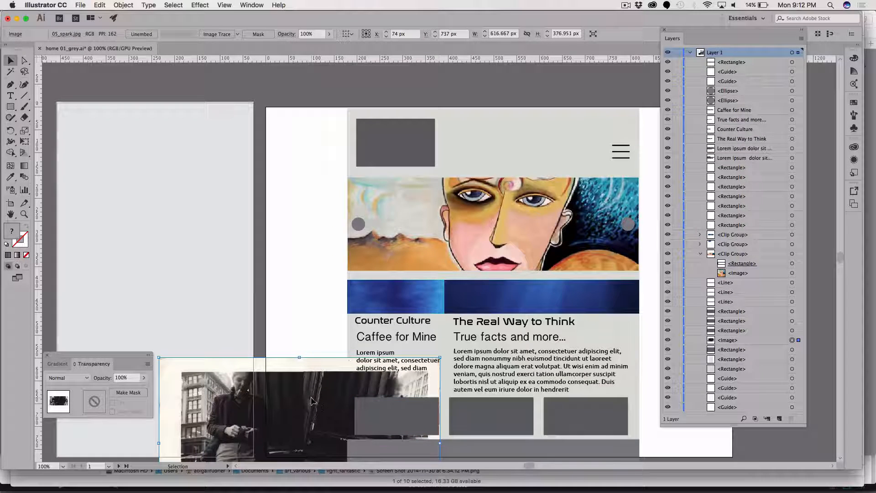
mouse_move(311, 401)
mouse_down()
mouse_move(318, 416)
mouse_move(297, 396)
mouse_move(309, 396)
mouse_up()
Set the fill opacity of the first grey box above the footer to 50% in its appearance attributes.
click(389, 415)
click(376, 420)
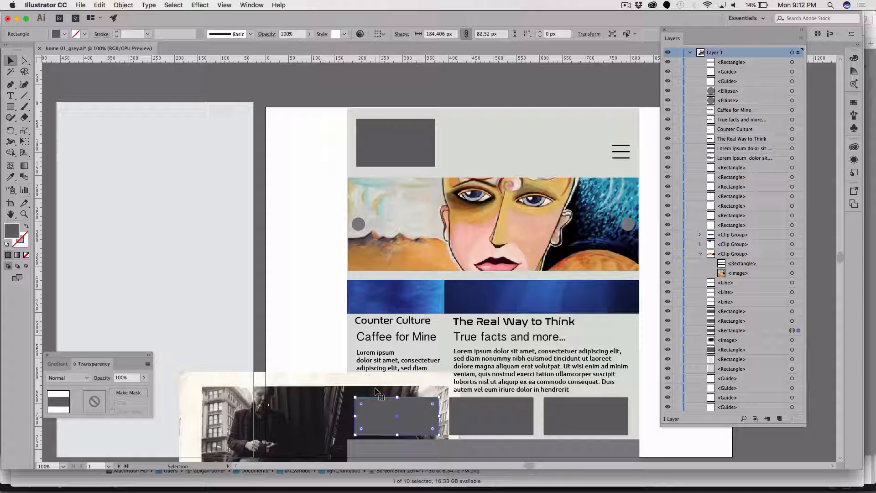
click(243, 4)
mouse_move(279, 102)
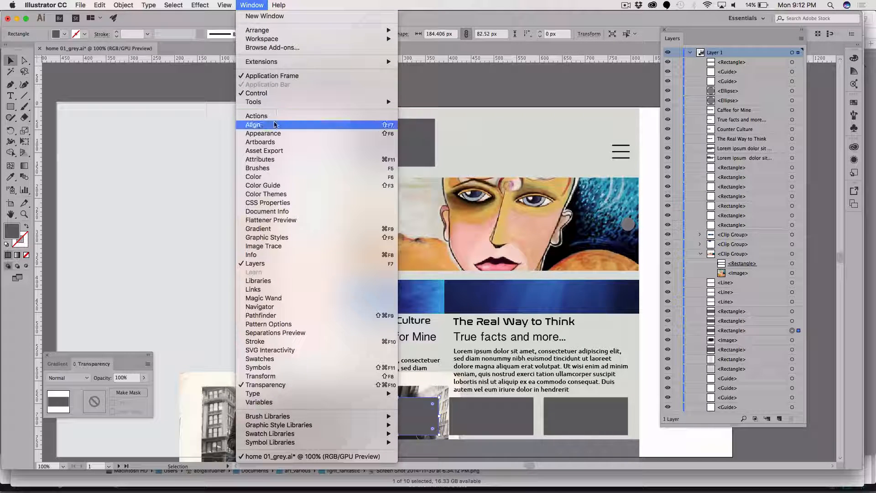
click(270, 133)
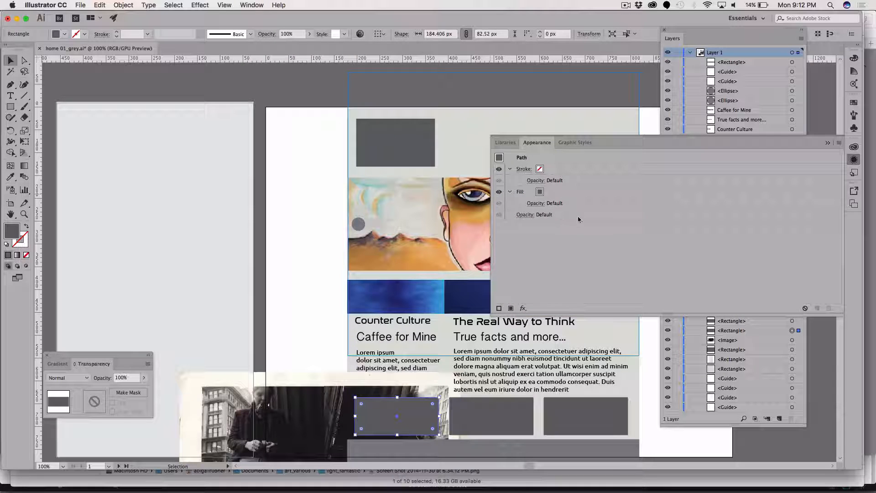
click(543, 204)
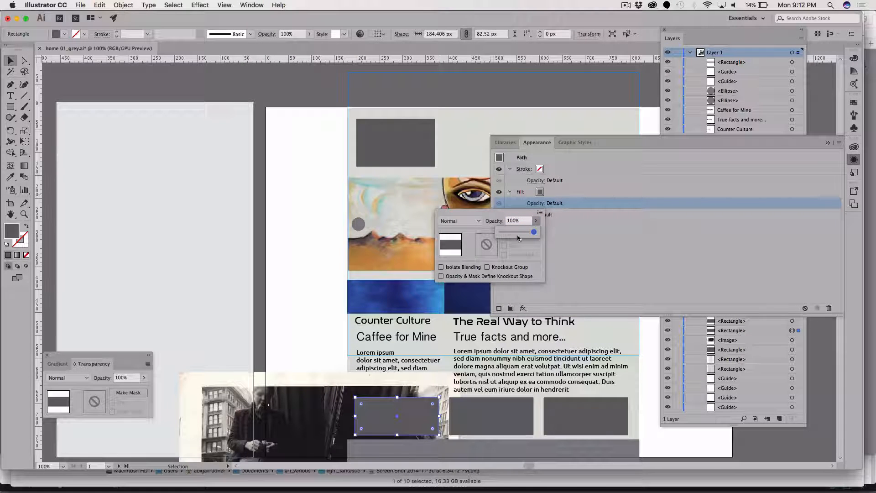
click(518, 233)
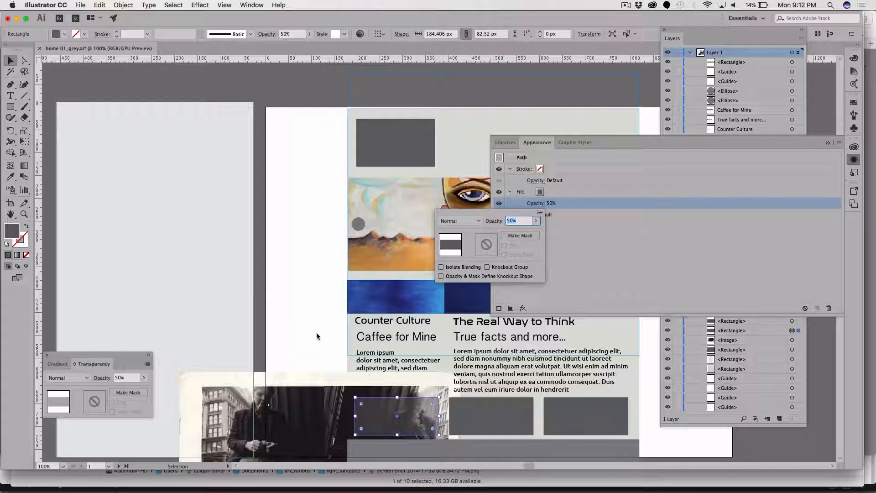
Reposition the photo behind the first grey box and scale it up to about 772 × 472 px.
click(309, 429)
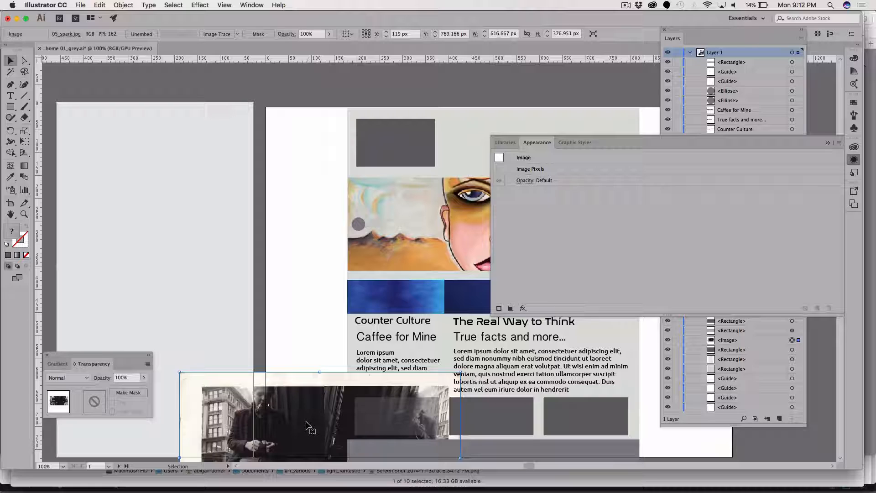
drag(309, 429, 310, 431)
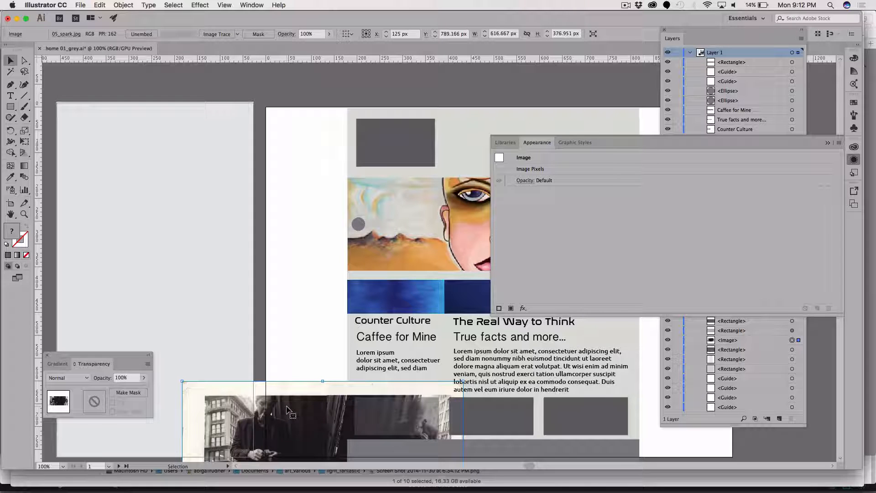
key(s)
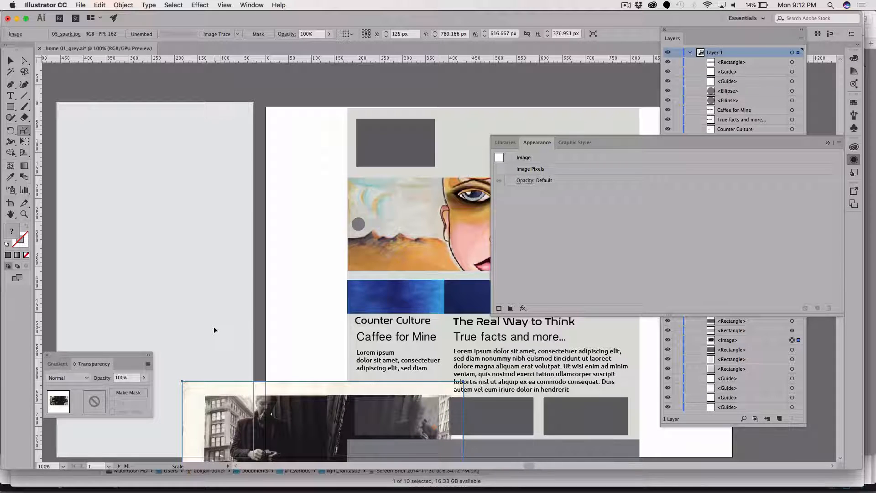
drag(213, 325, 188, 305)
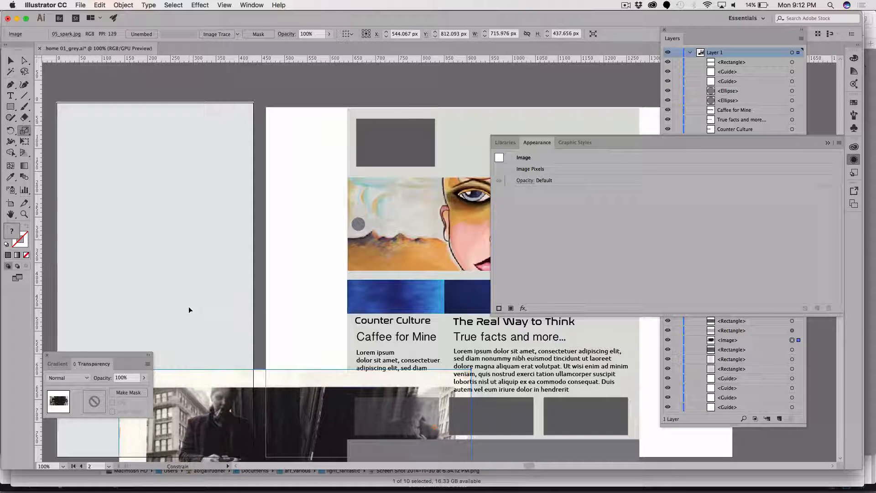
click(10, 60)
Examine the first grey box's appearance, comparing the opacity of its fill with the opacity of the whole object.
click(84, 130)
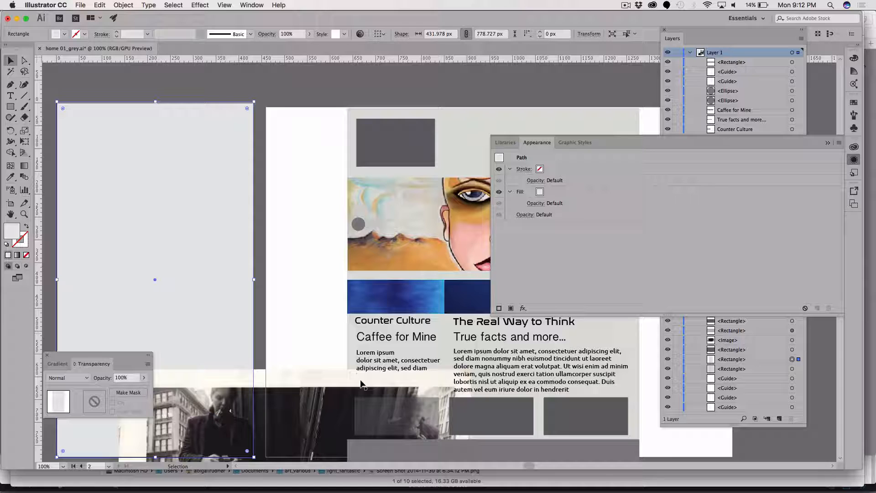
click(375, 411)
click(551, 205)
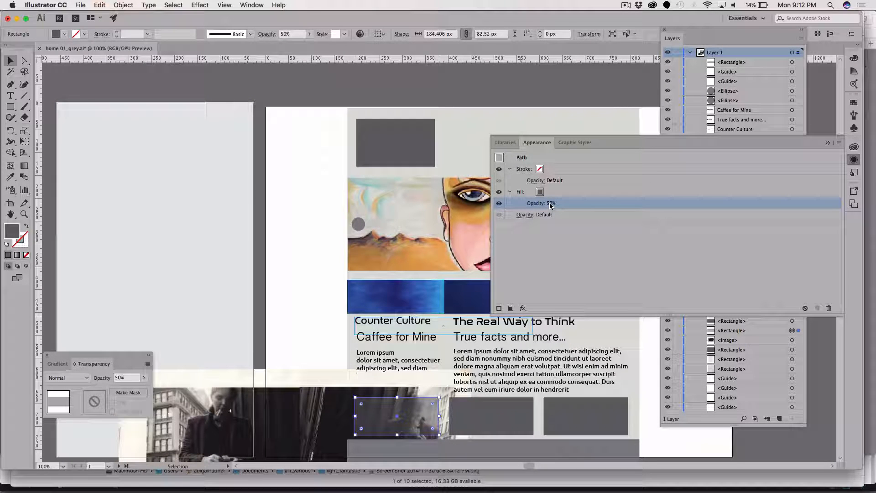
click(525, 215)
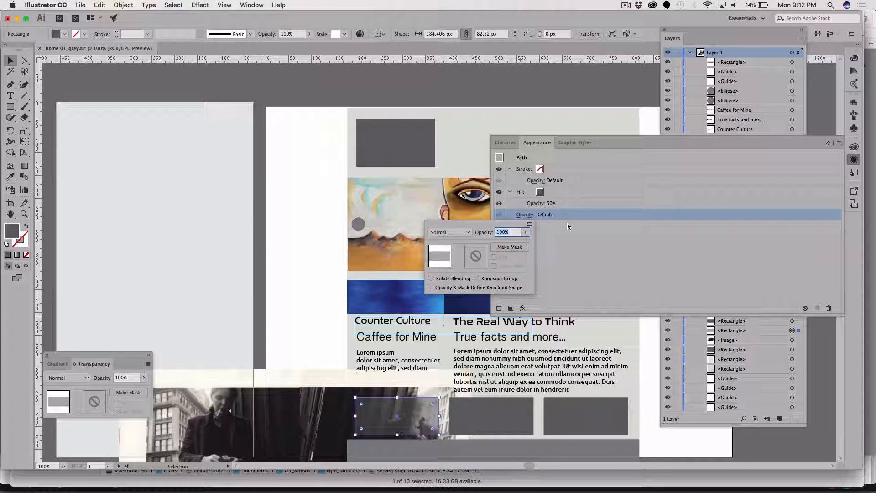
click(568, 235)
click(647, 254)
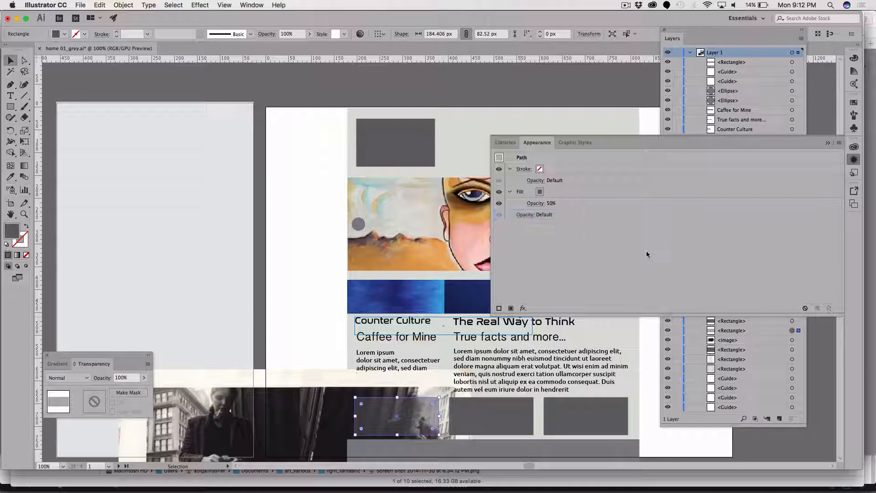
click(550, 204)
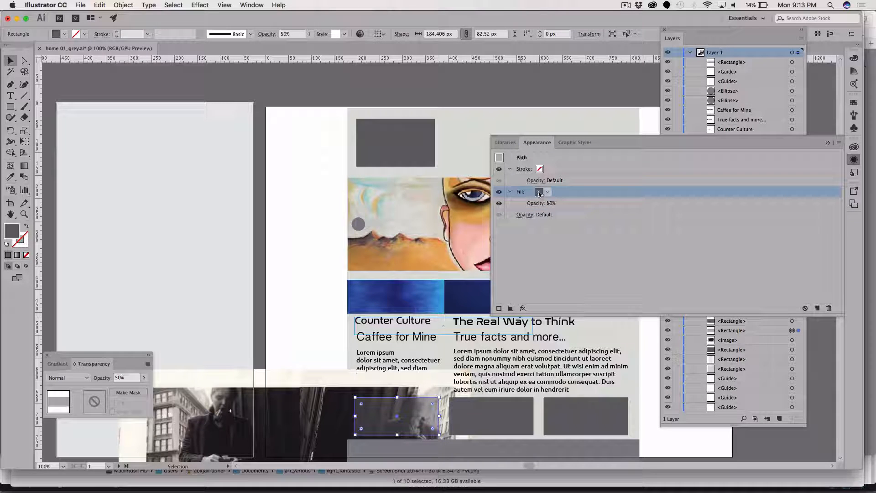
click(540, 193)
click(550, 202)
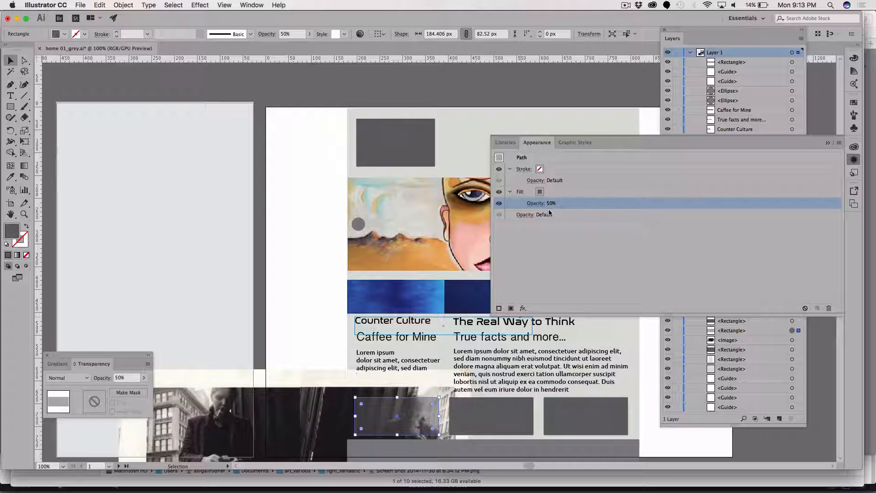
click(549, 213)
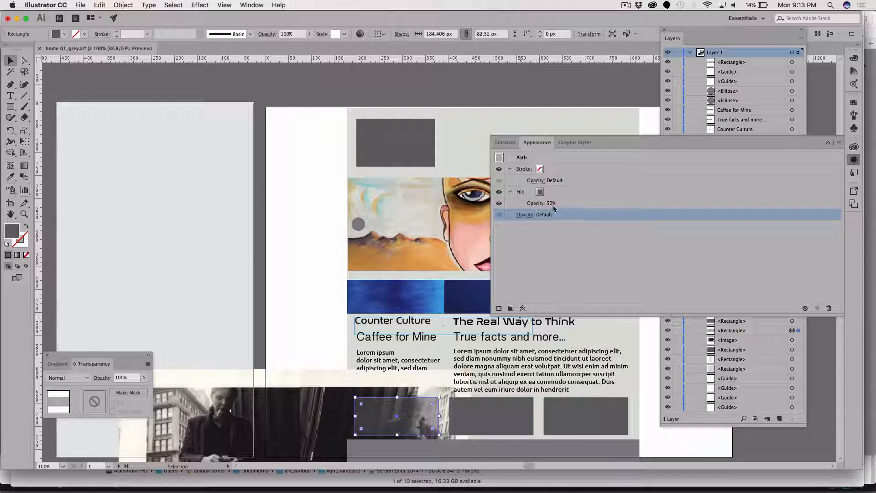
click(554, 207)
Reselect the first grey box above the footer and examine its fill opacity and its overall object opacity setting.
click(180, 236)
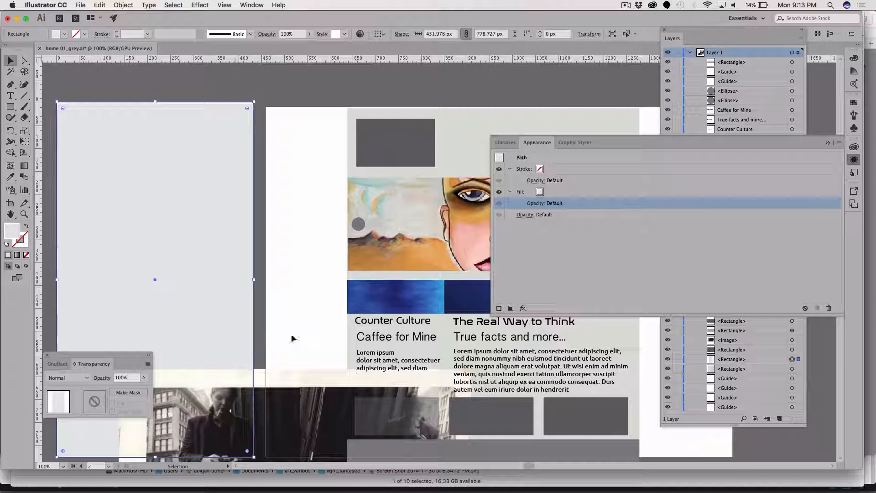
click(383, 407)
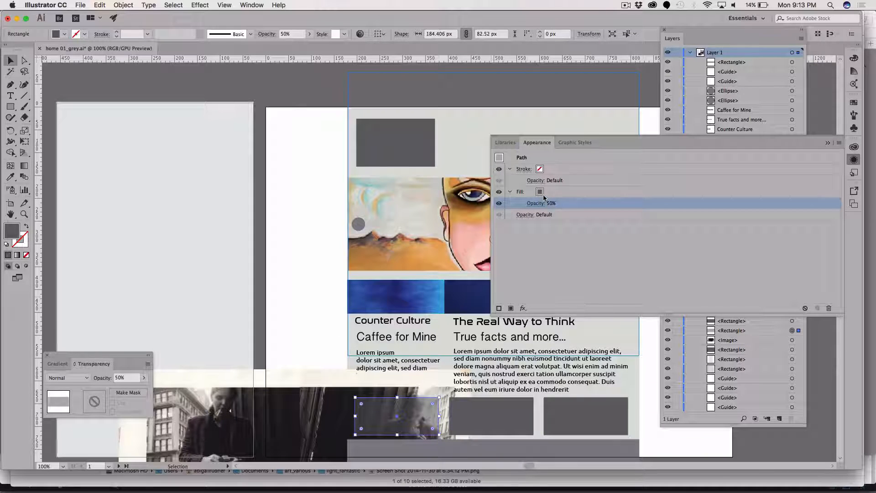
click(510, 192)
click(510, 192)
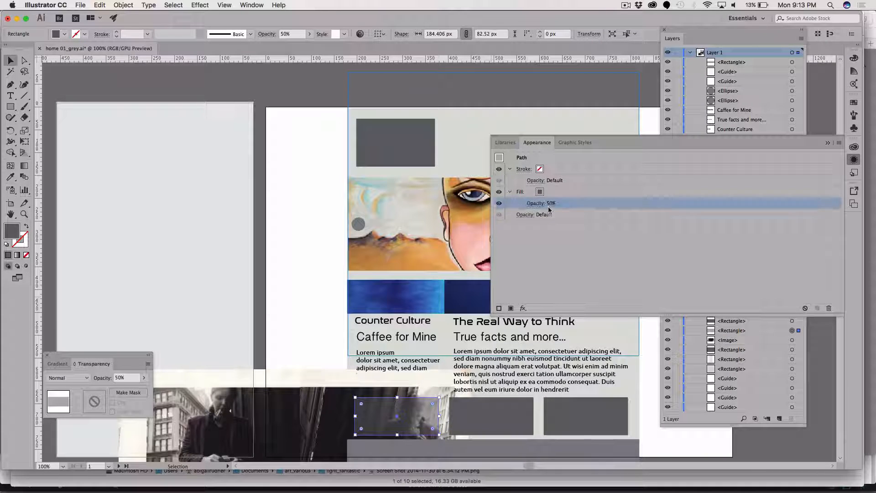
click(525, 214)
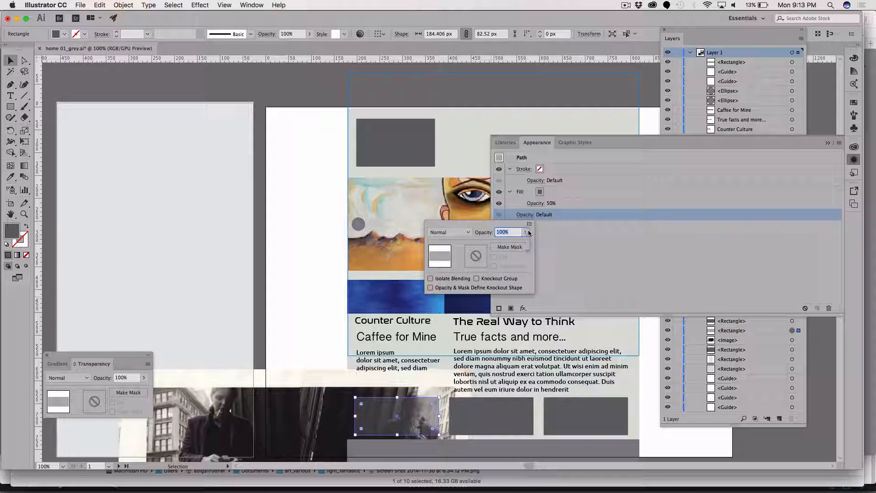
click(526, 232)
drag(490, 247, 572, 243)
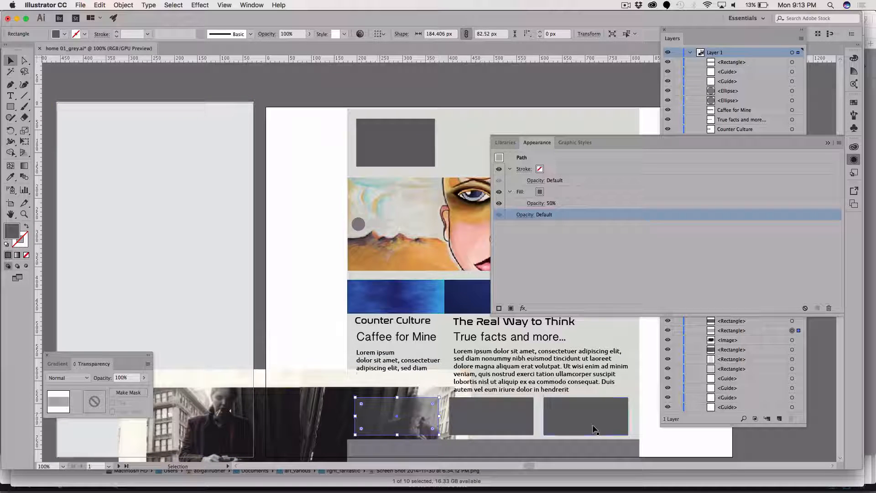
Replace the half-transparent first box above the footer with a solid copy of the second grey box, pasted in front of the photo.
click(500, 420)
drag(500, 419, 406, 420)
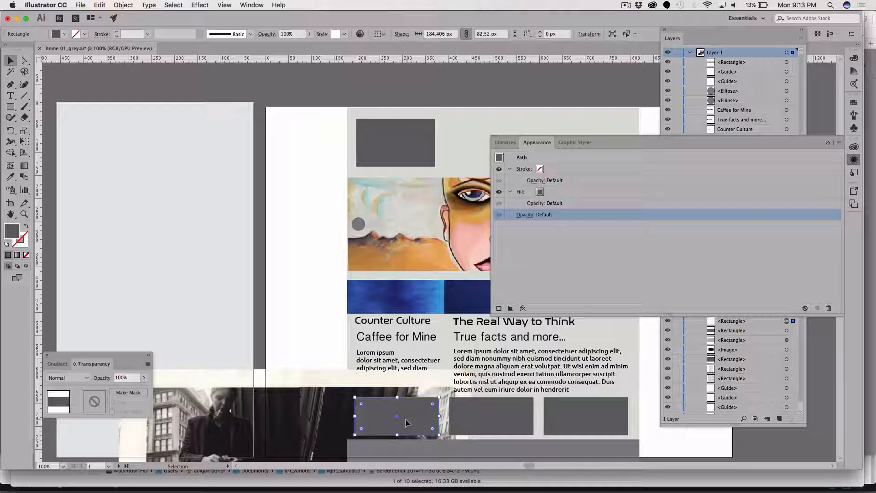
key(Delete)
click(399, 410)
key(Delete)
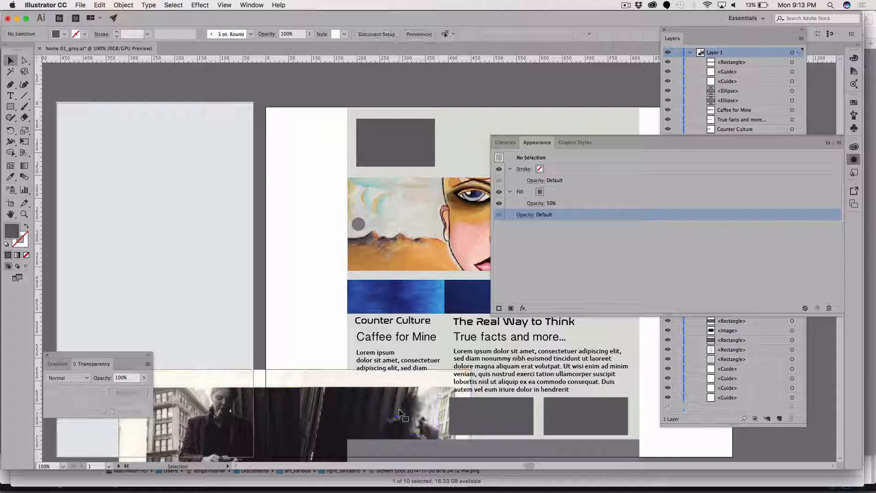
key(super+f)
Clip the black-and-white photo to the first grey box with a clipping mask and put the appearance settings away.
shift+click(327, 393)
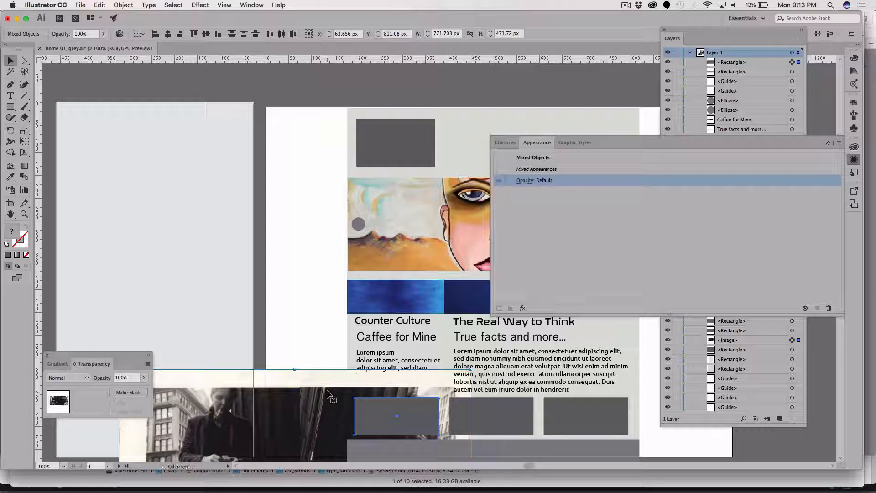
click(128, 4)
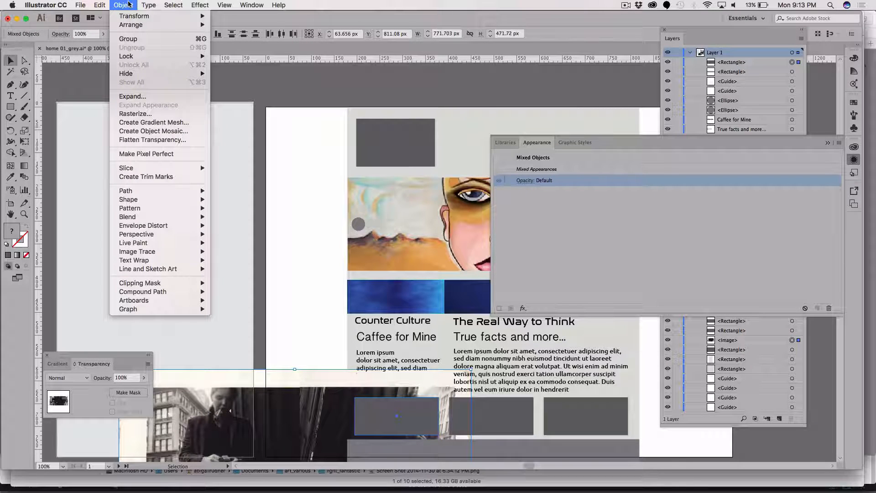
mouse_move(183, 283)
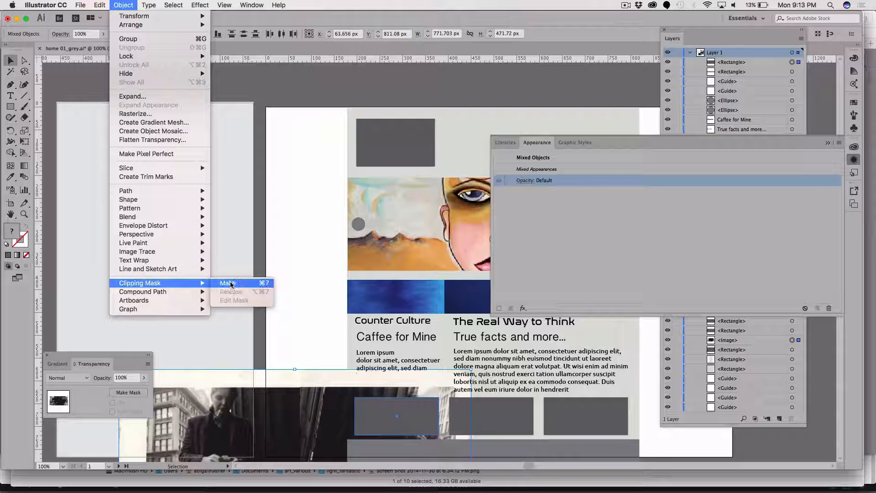
click(231, 283)
click(213, 273)
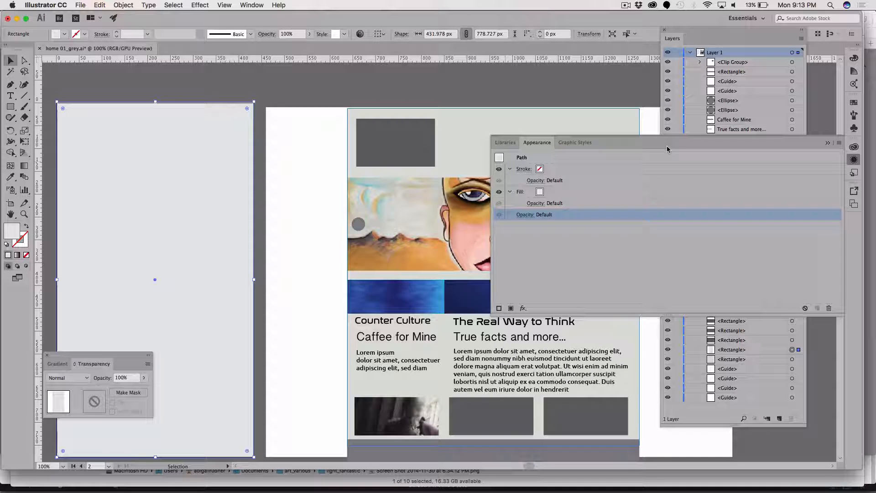
click(827, 144)
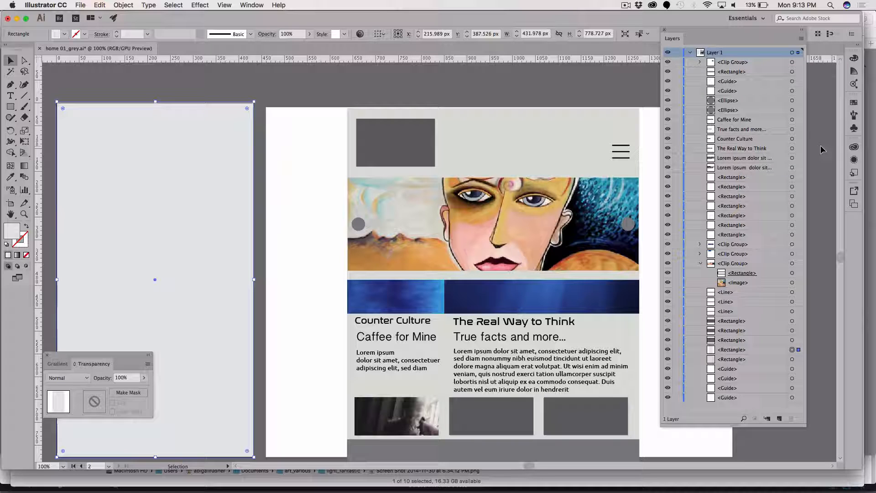
Set the fill colour of the home page's light background rectangle to grey A5A5A5.
click(550, 129)
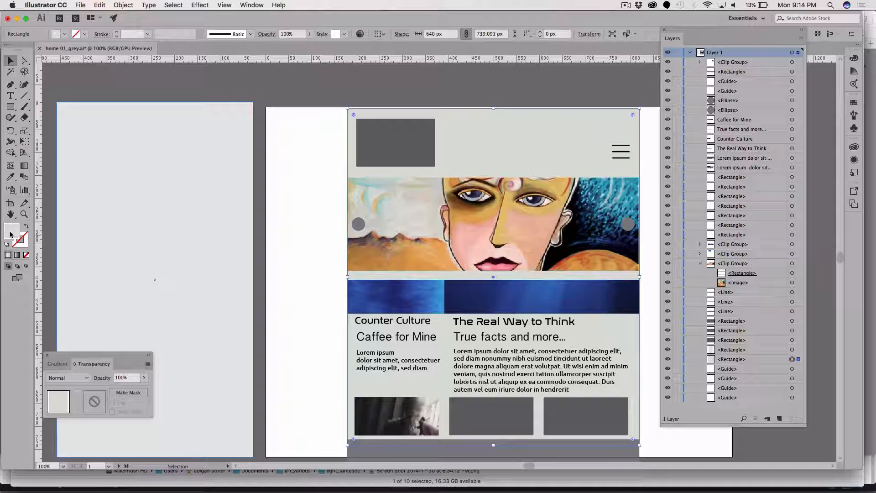
double_click(10, 234)
click(527, 158)
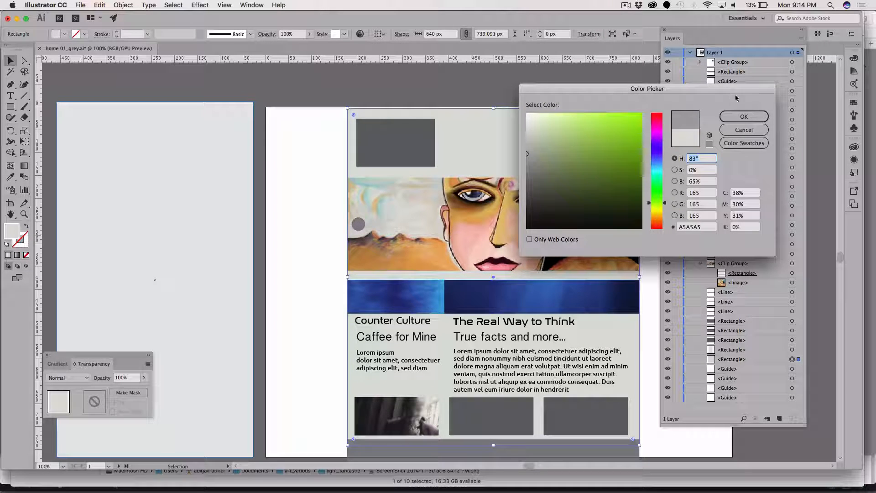
click(747, 116)
click(191, 160)
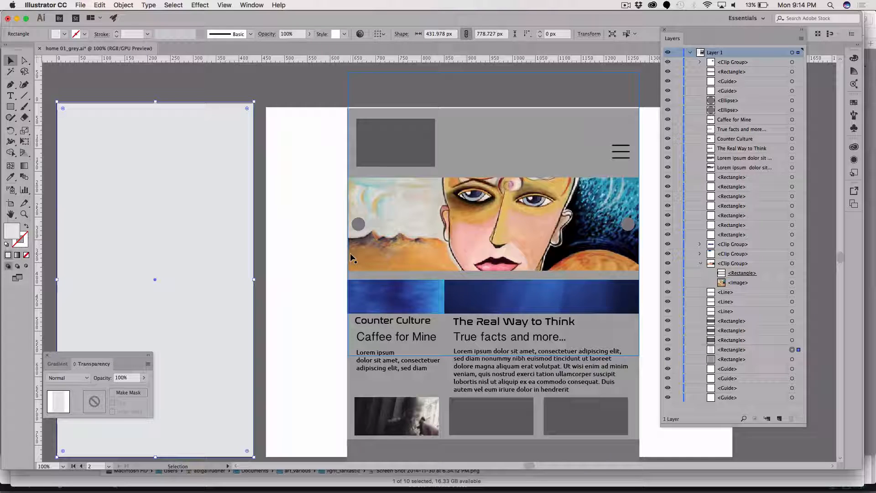
Switch to Chrome and open a new browser tab.
key(super+Tab)
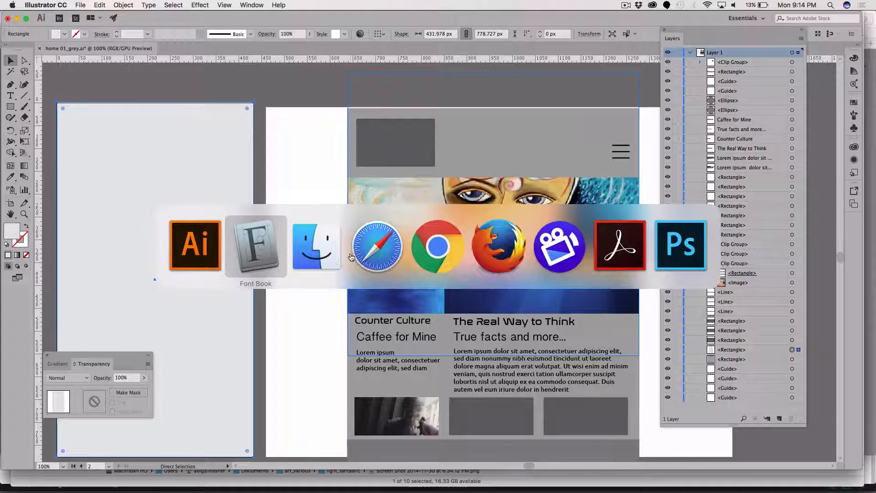
key(super+Tab)
key(super+Tab)
key(super+Tab)
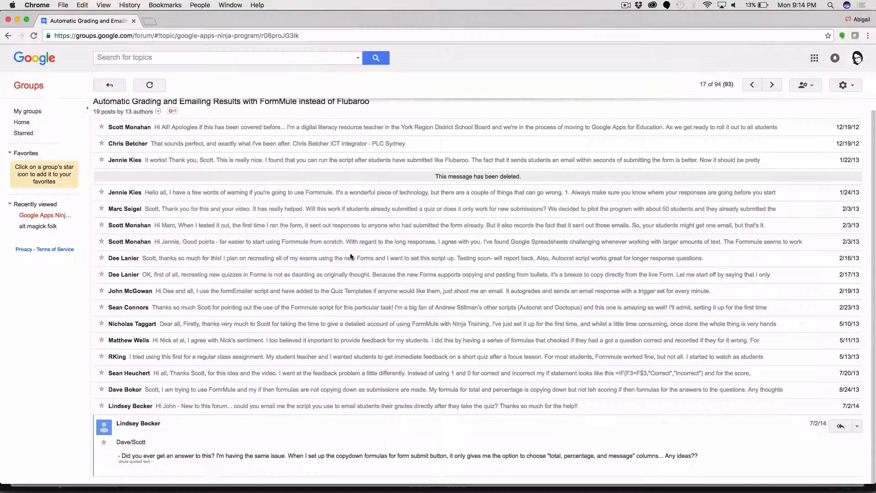
key(super+t)
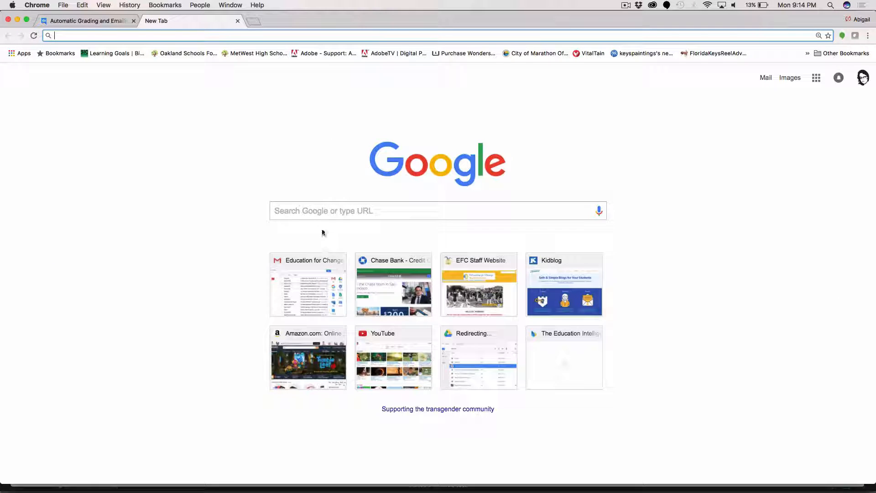
Search Google for "previous and next buttons clip art" and show the image results.
click(310, 206)
text(pre)
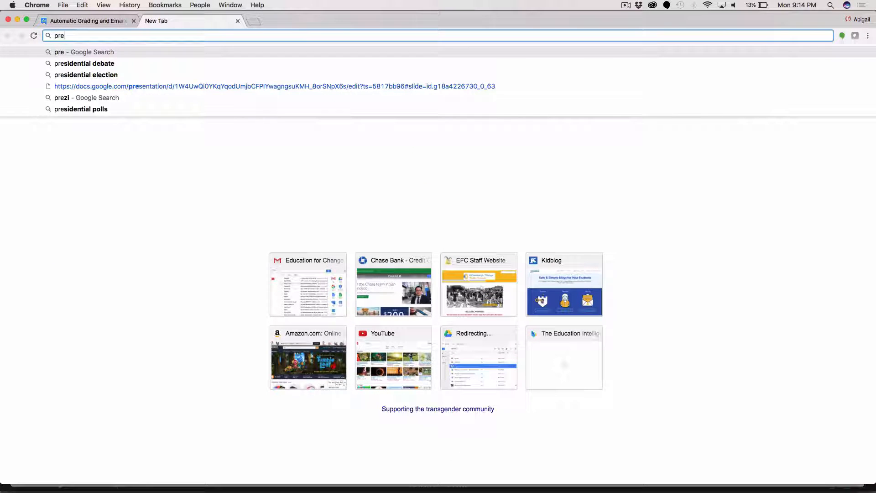
text(viousd)
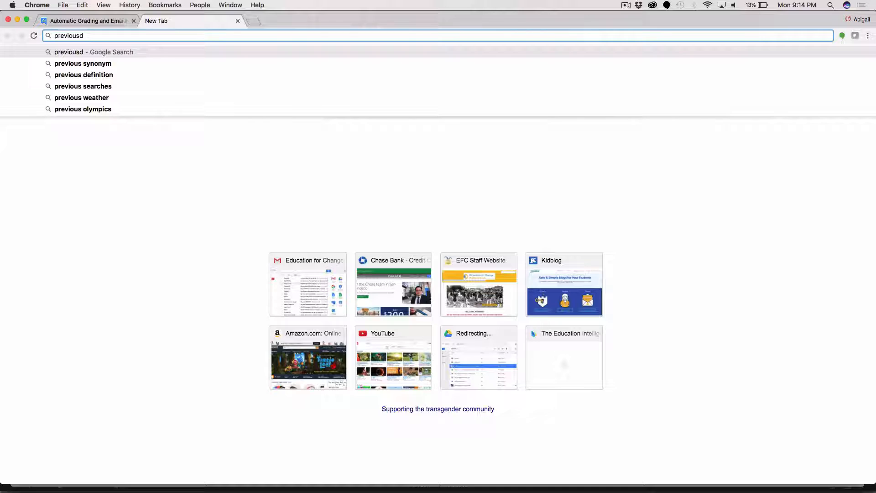
key(BackSpace)
key(BackSpace)
text(an)
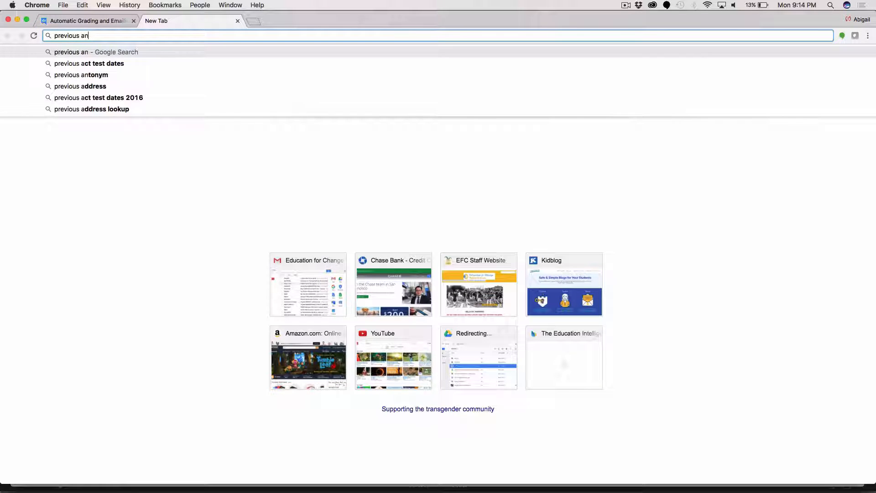
text(d next )
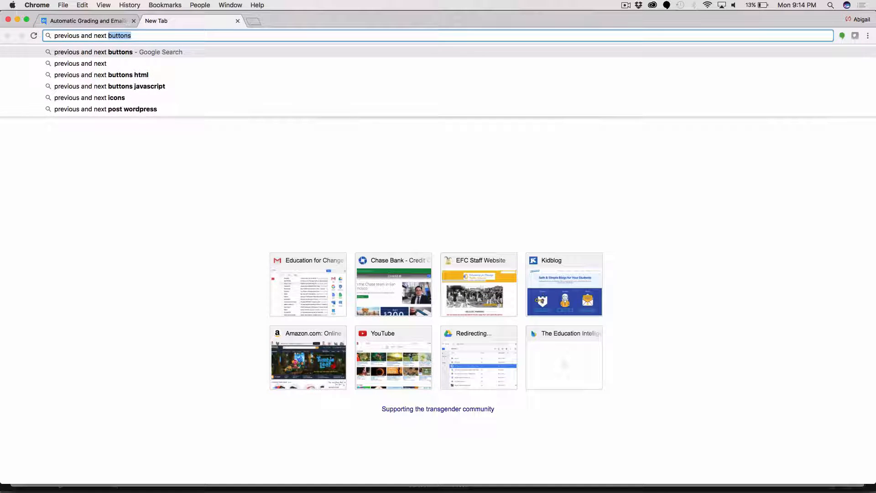
text(buttons)
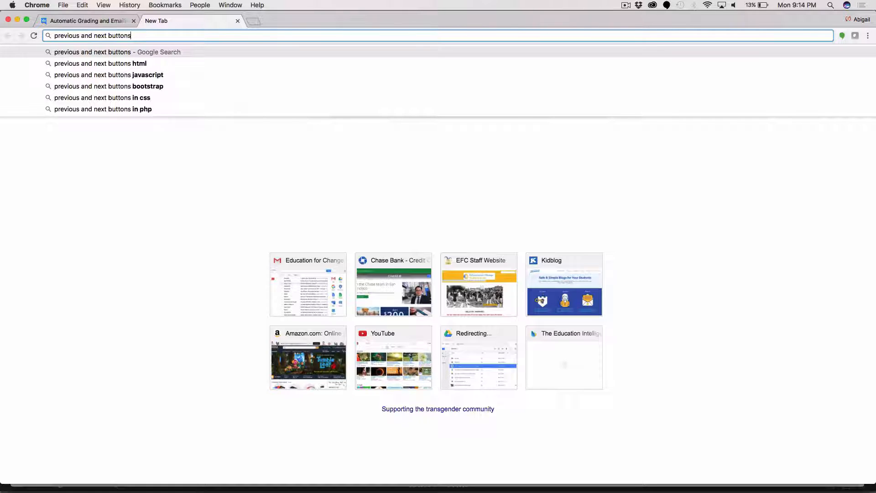
text( clip a)
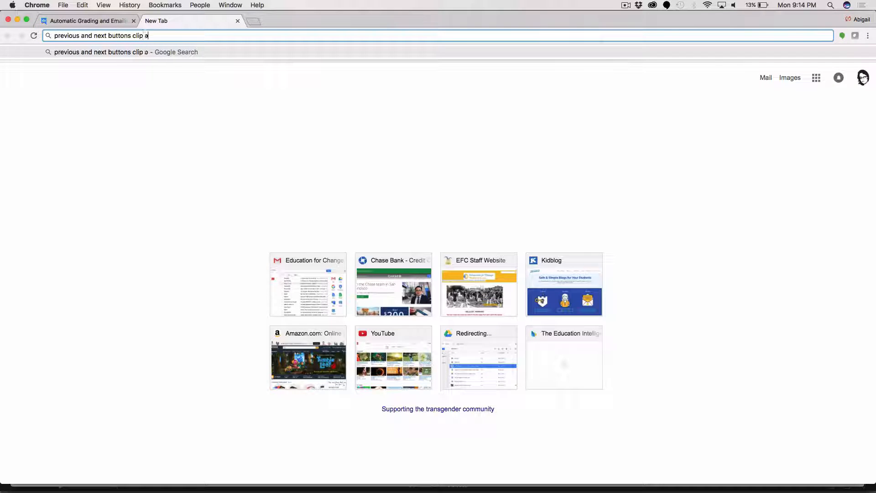
text(rt)
key(Return)
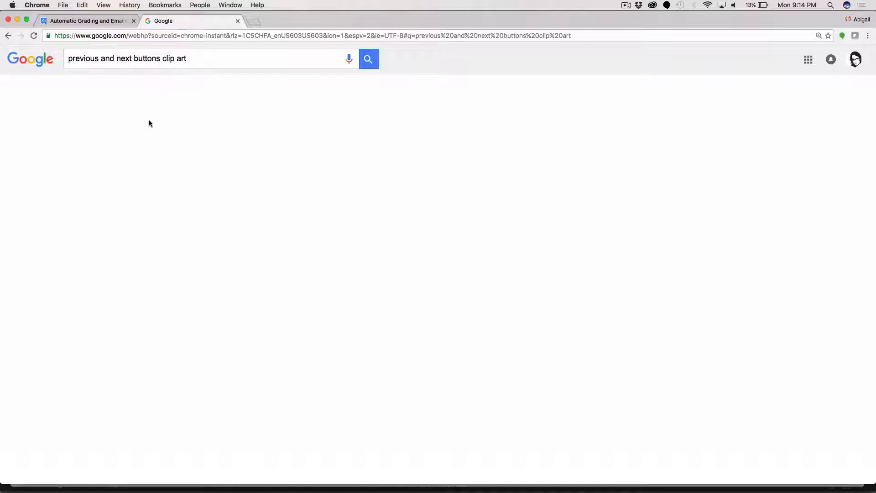
click(109, 91)
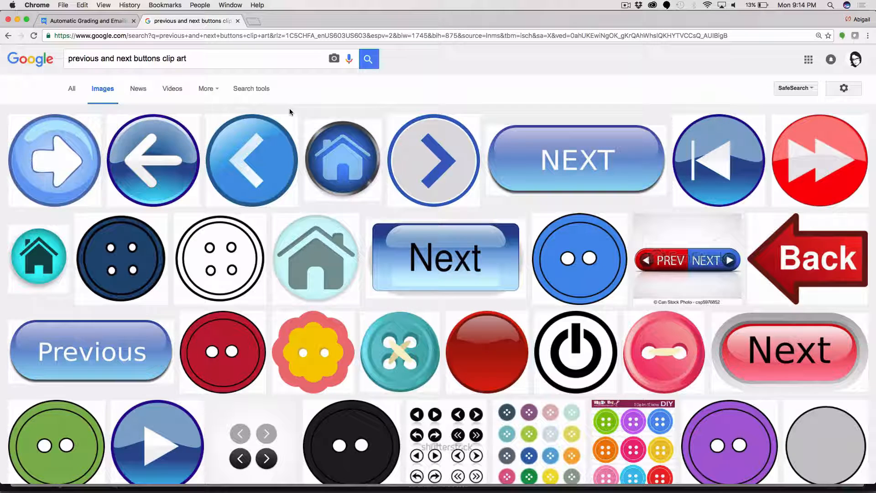
Find the Creative Commons CC Search site by searching for "ccsearch" in a new tab and open it.
key(super+t)
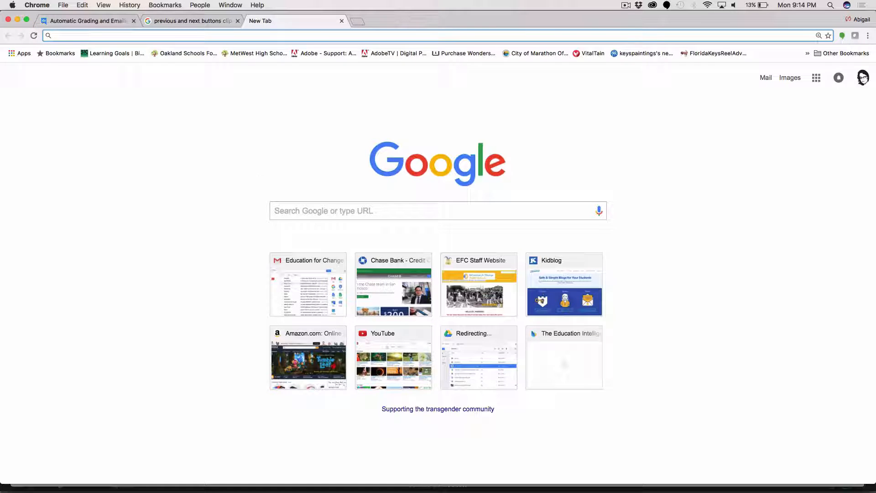
text(ccsearch)
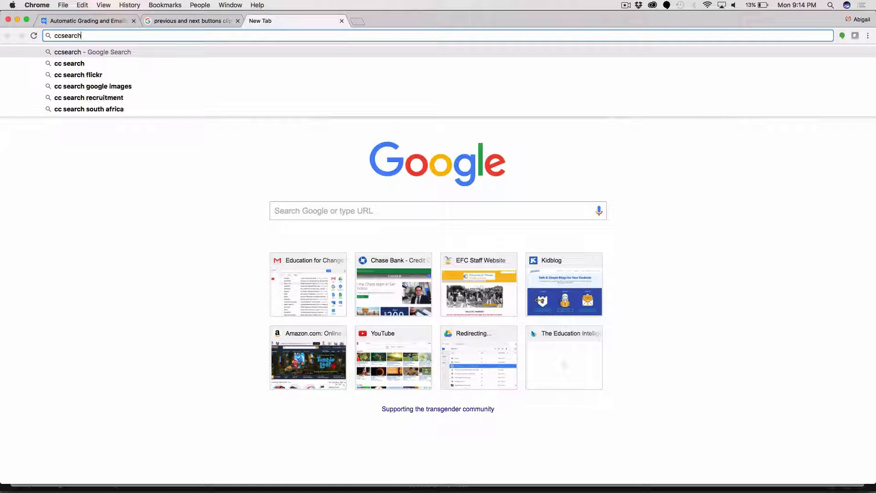
key(Return)
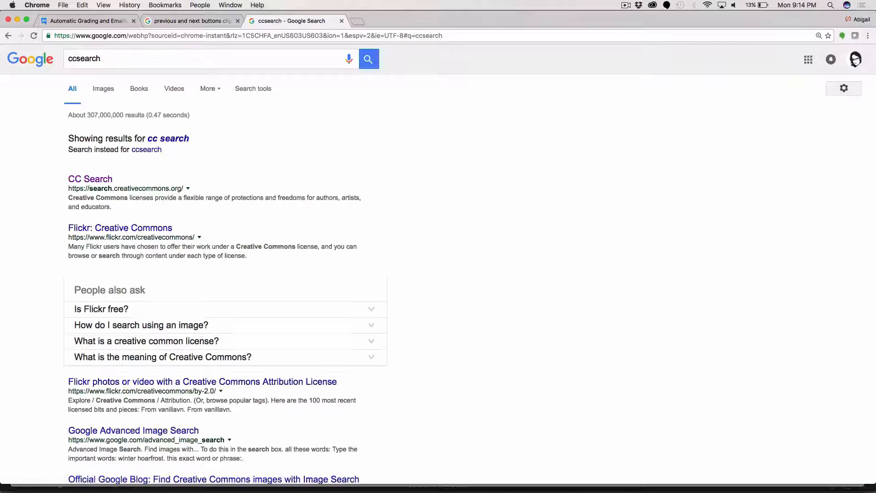
click(95, 179)
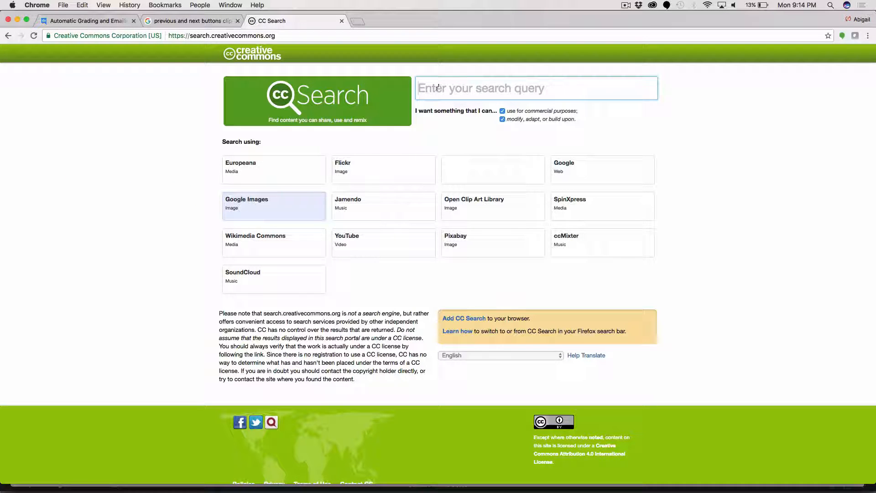
Search Google Images through CC Search for "previous button".
text(p)
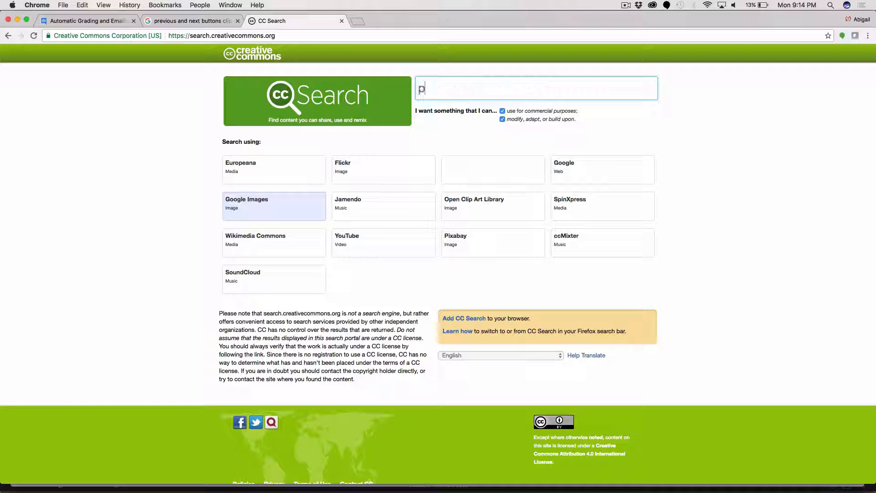
text(revious button)
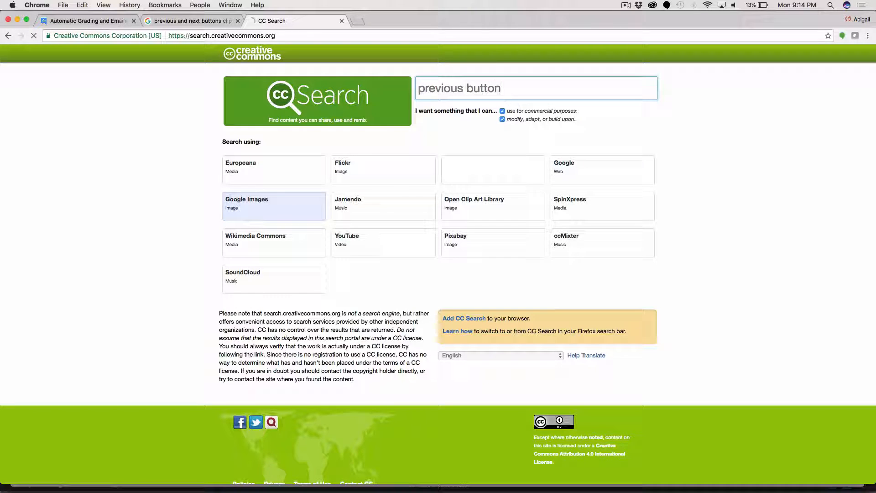
key(Return)
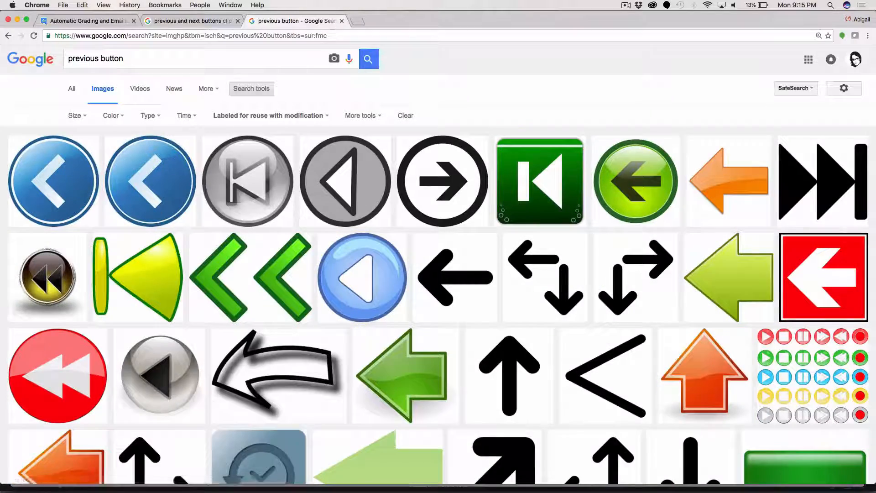
Examine the reusable image results for arrow graphics suitable as a previous button.
scroll(360, 142, down, 2)
scroll(360, 142, up, 2)
scroll(360, 142, down, 12)
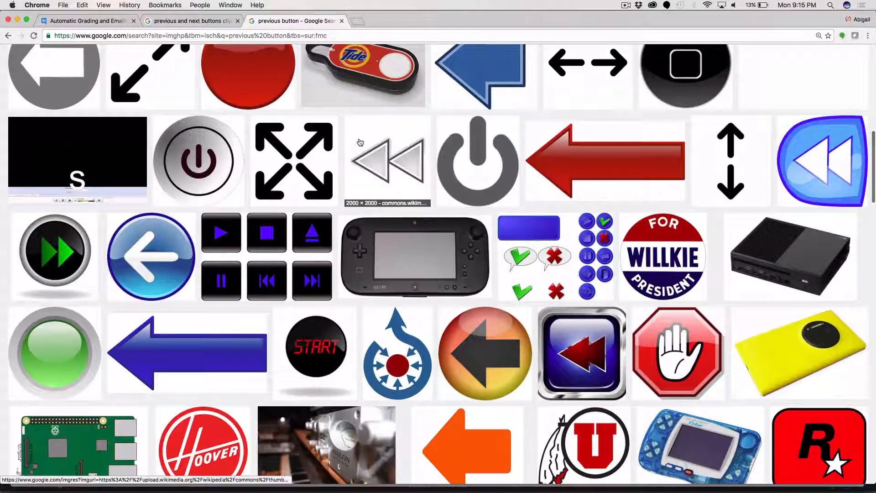
scroll(360, 142, down, 11)
scroll(361, 142, down, 7)
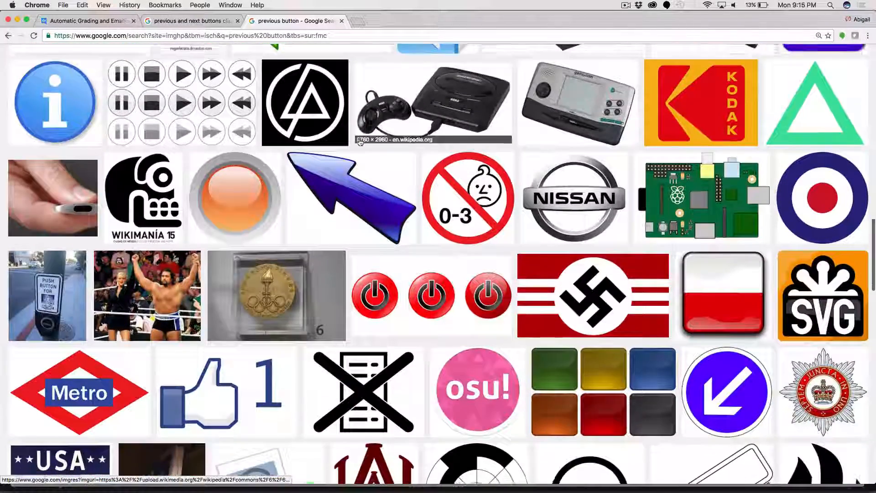
scroll(361, 142, up, 5)
scroll(360, 142, up, 15)
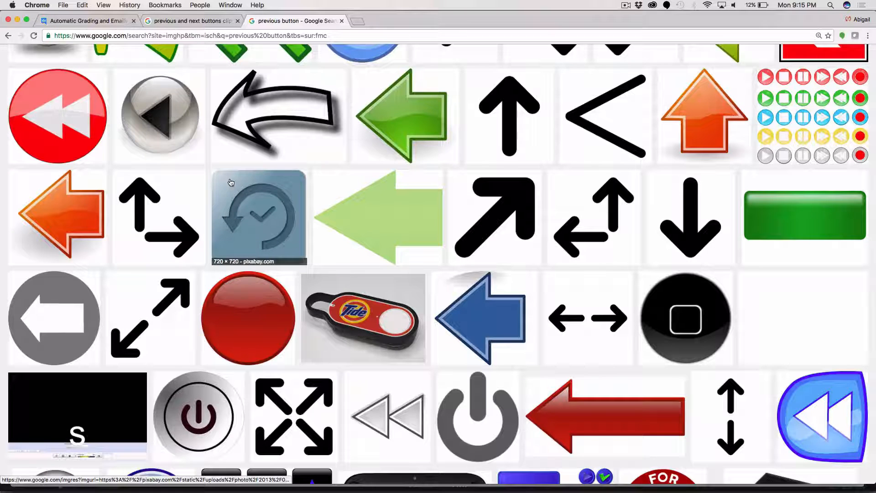
click(625, 5)
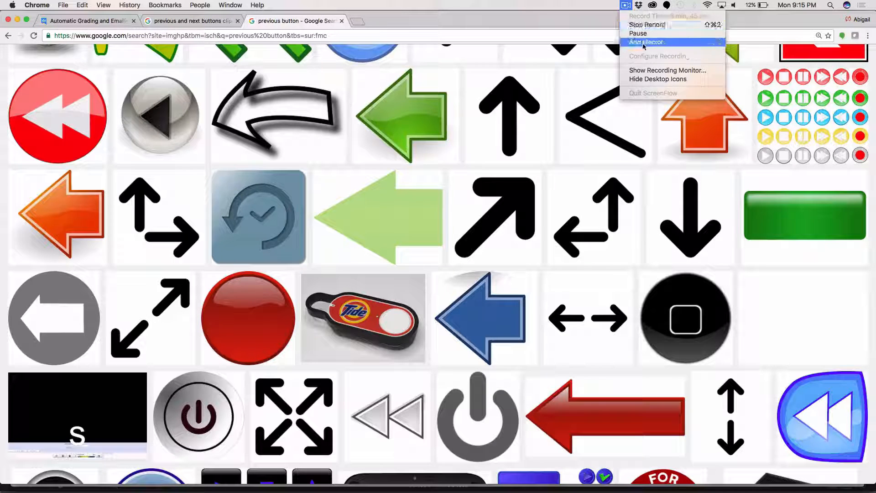